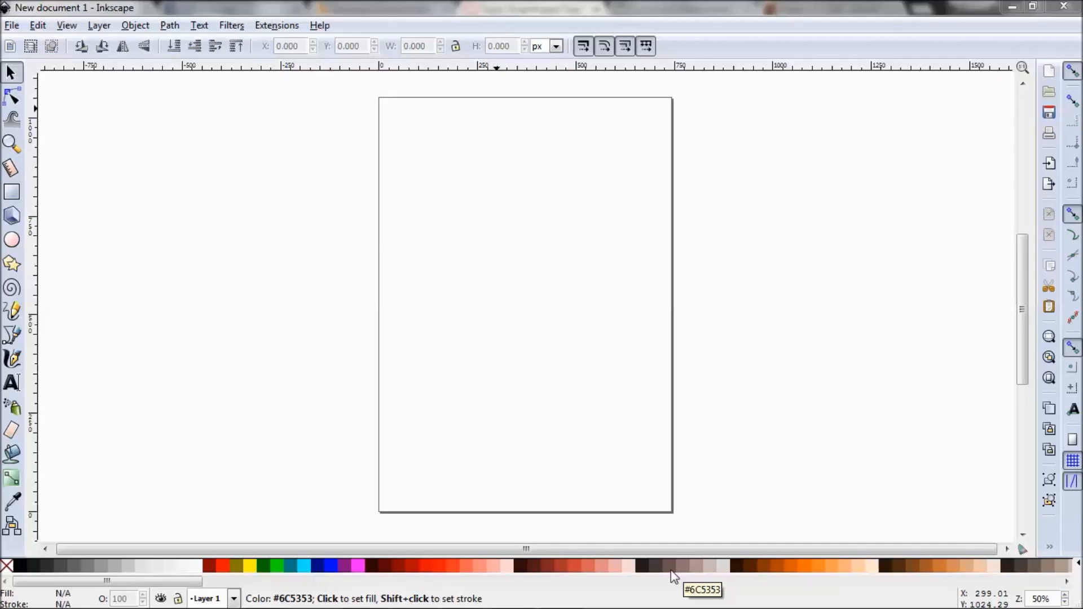
# Import the JPEG image "beach" from the Desktop into the document.
pyautogui.click(13, 27)
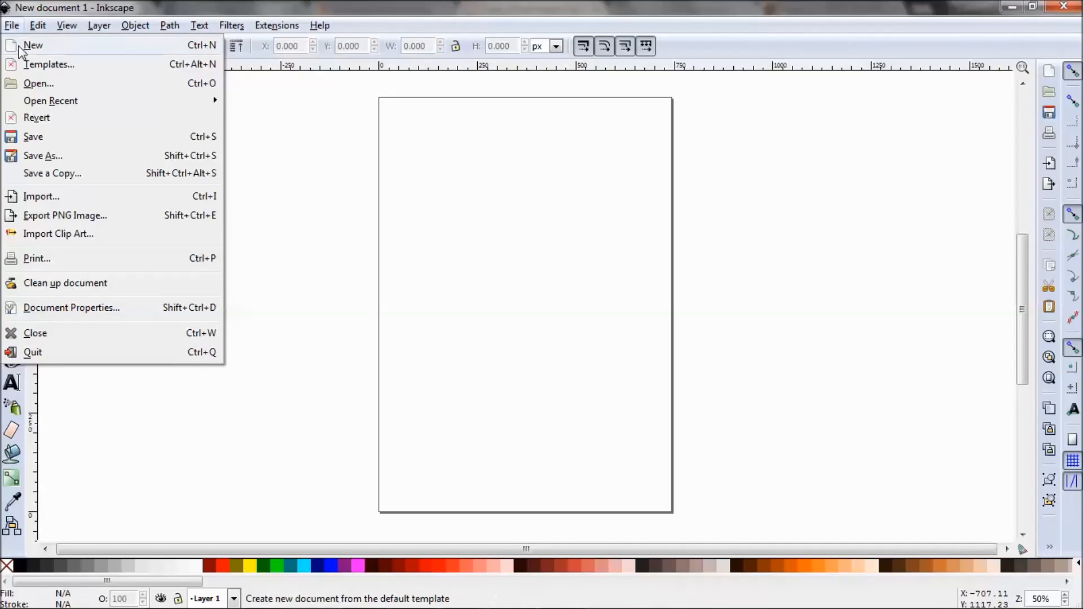
pyautogui.click(48, 201)
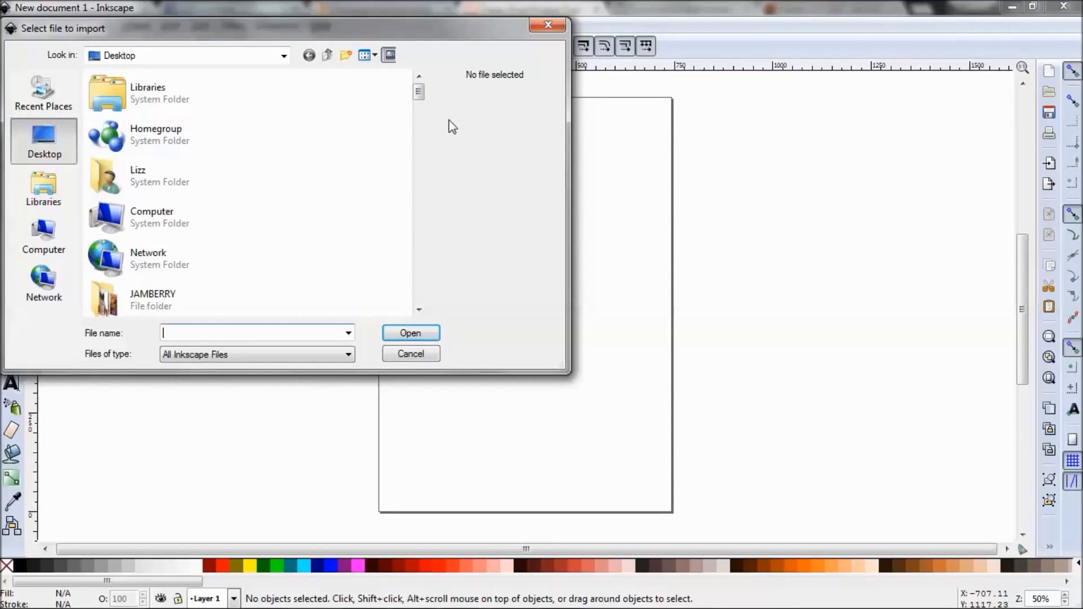
pyautogui.moveTo(420, 91); pyautogui.dragTo(426, 136)
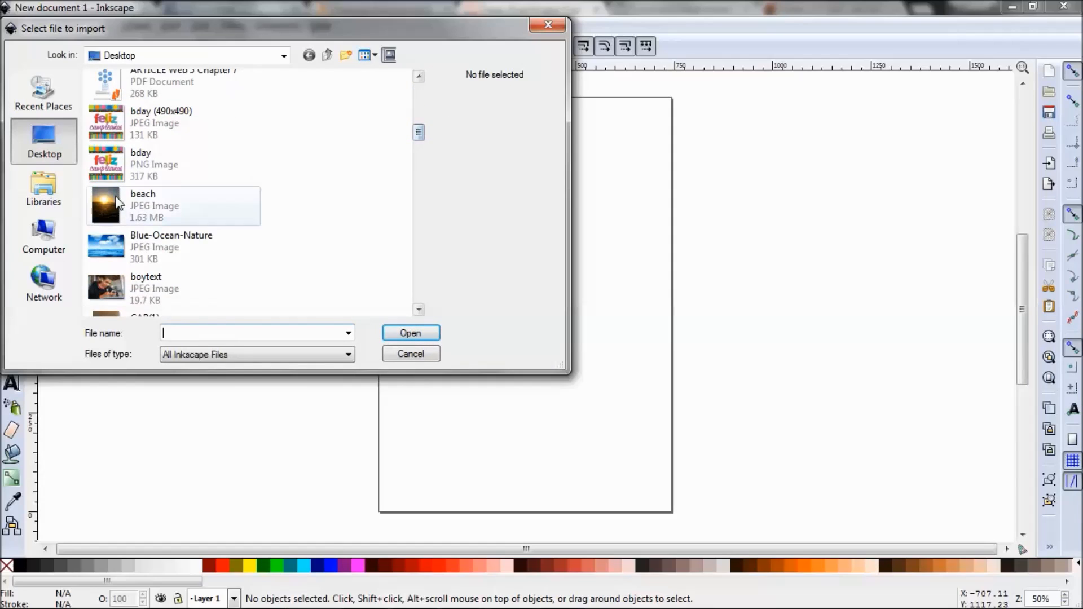
pyautogui.click(160, 203)
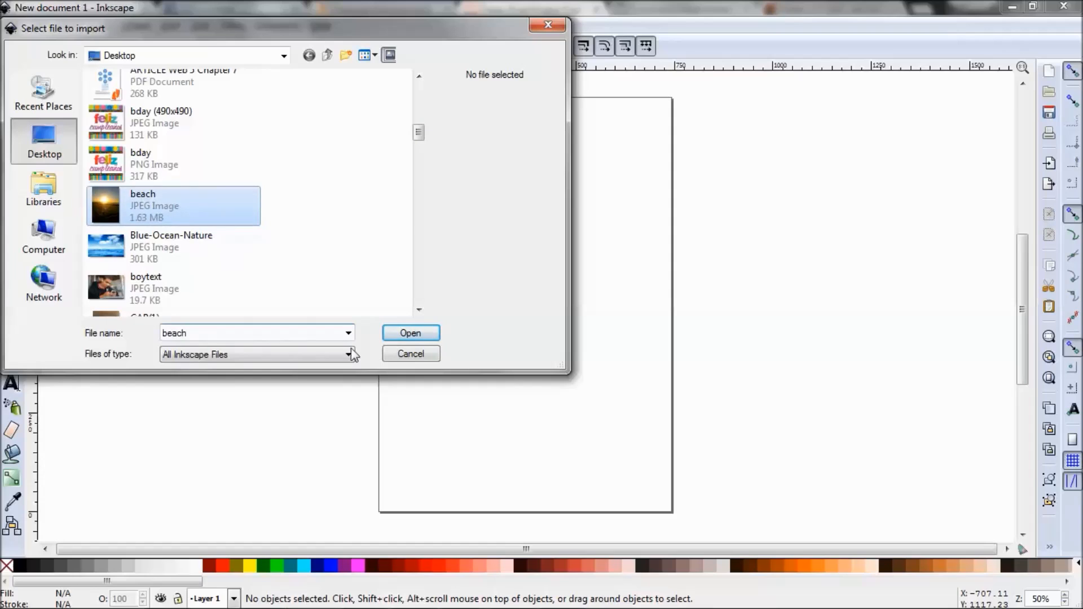
pyautogui.click(421, 336)
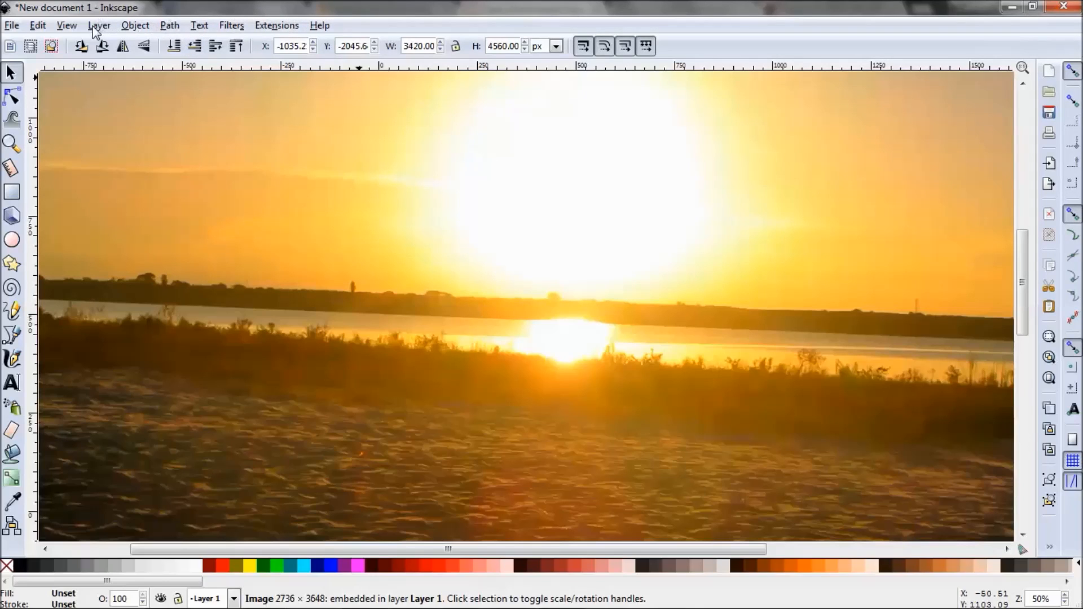
# Zoom out and reposition the view until the whole imported beach photo can be examined.
pyautogui.click(68, 25)
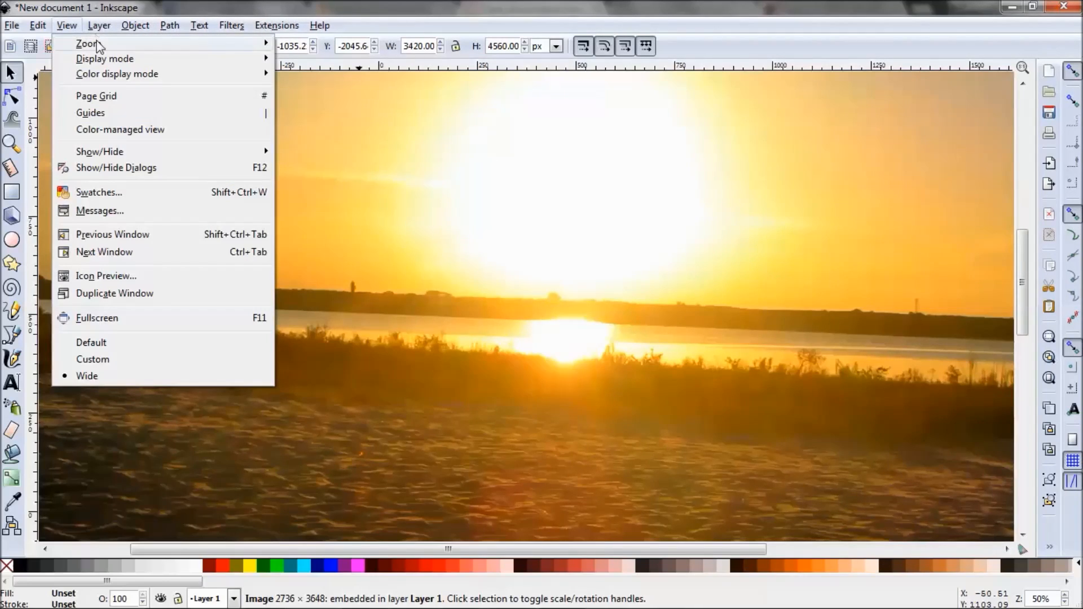
pyautogui.moveTo(145, 42)
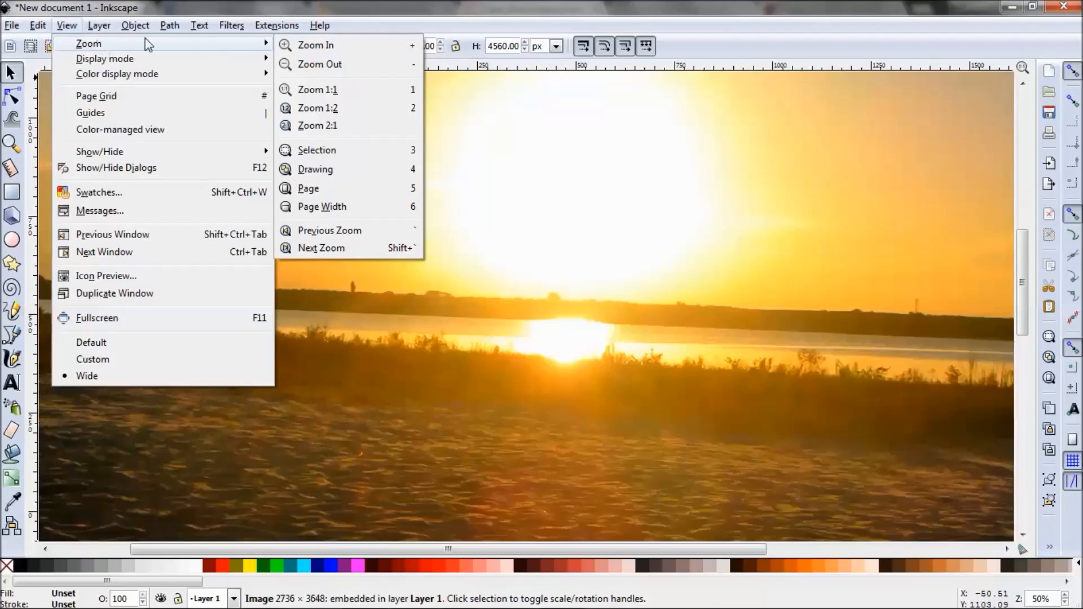
pyautogui.click(302, 65)
pyautogui.press('-')
pyautogui.press('-')
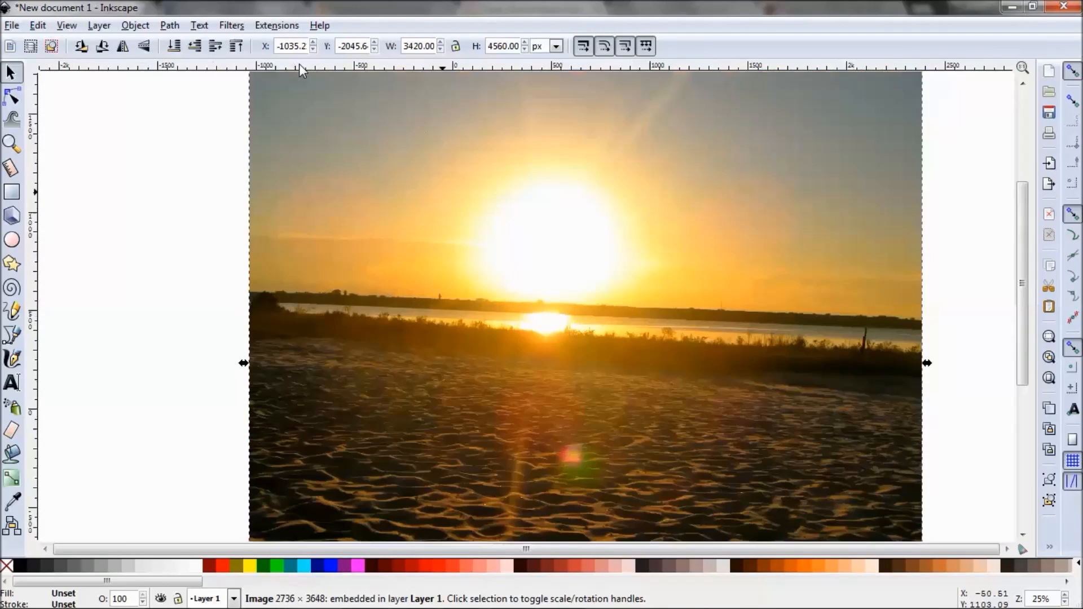
pyautogui.press('-')
pyautogui.press('-')
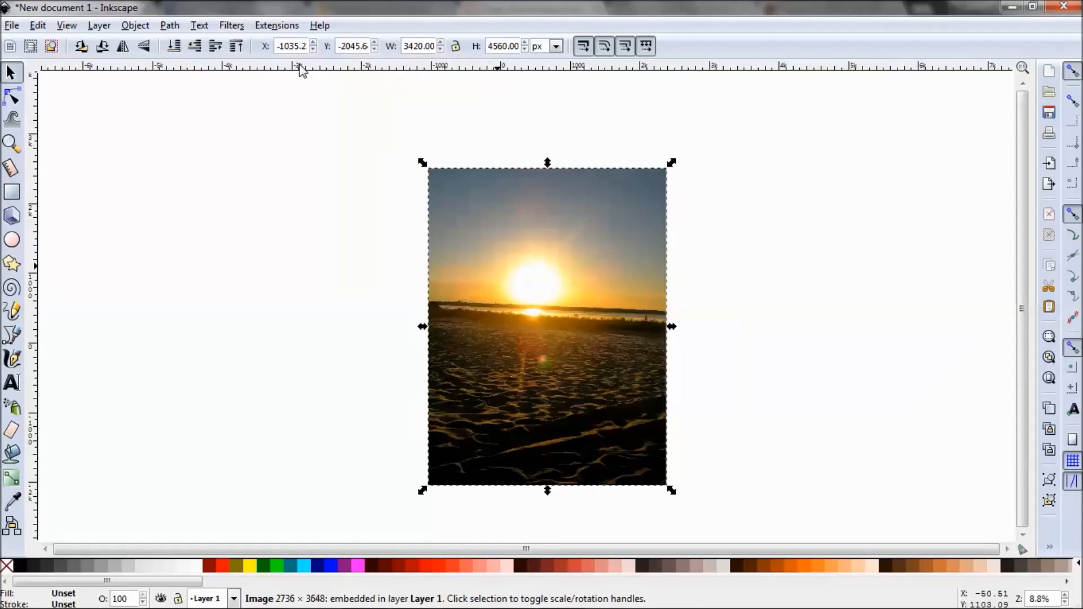
pyautogui.press('+')
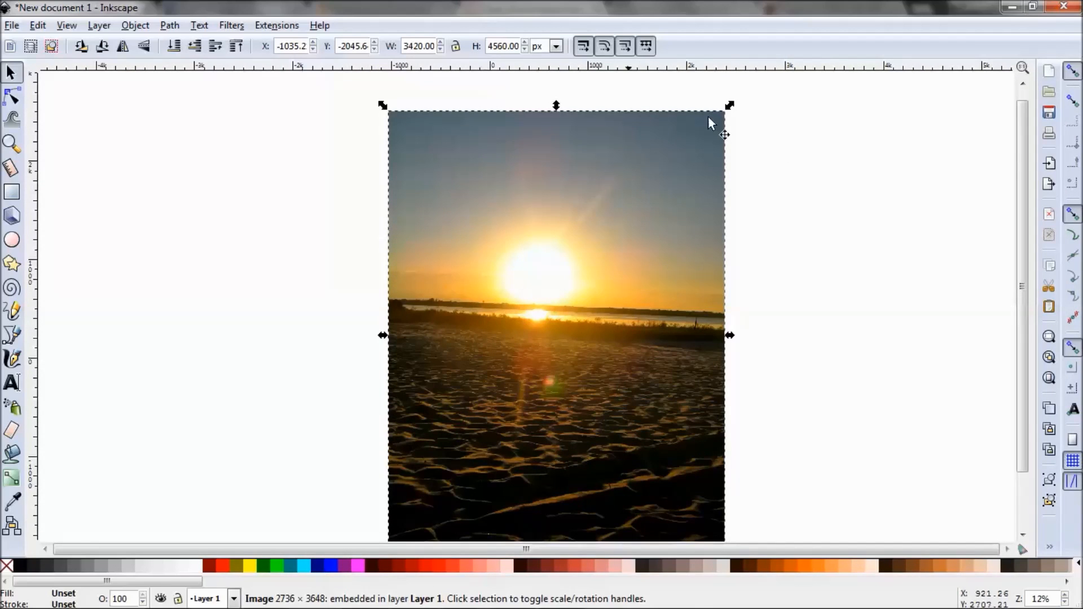
pyautogui.scroll(-2, 1028, 217)
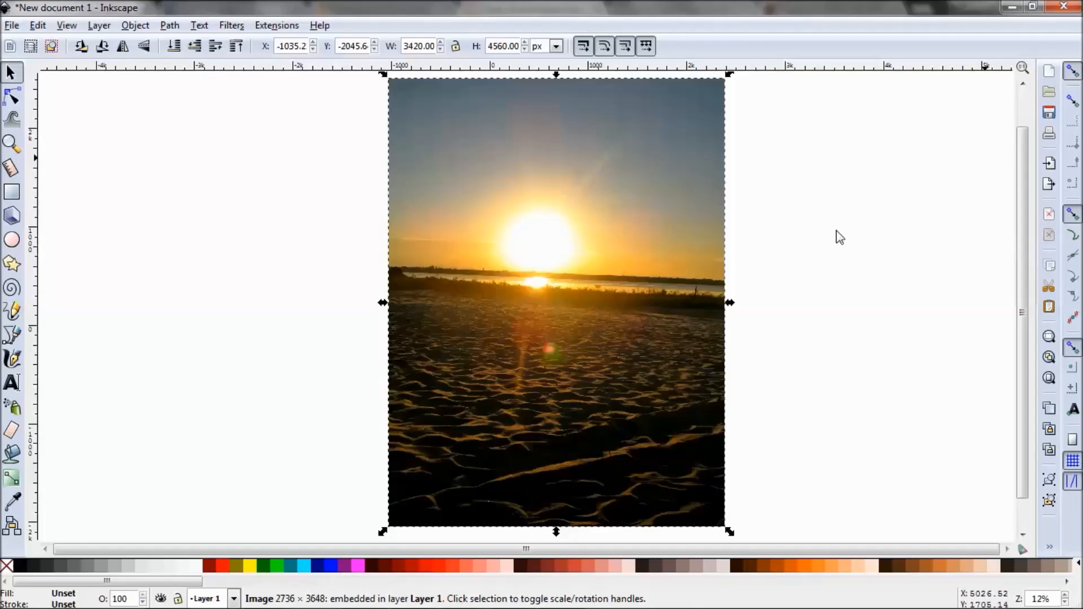
# Open the Fill and Stroke settings and draw a rectangle about 3217 × 4357 px over the photo, starting at its upper-left corner.
pyautogui.hotkey('ctrl', 'shift', 'f')
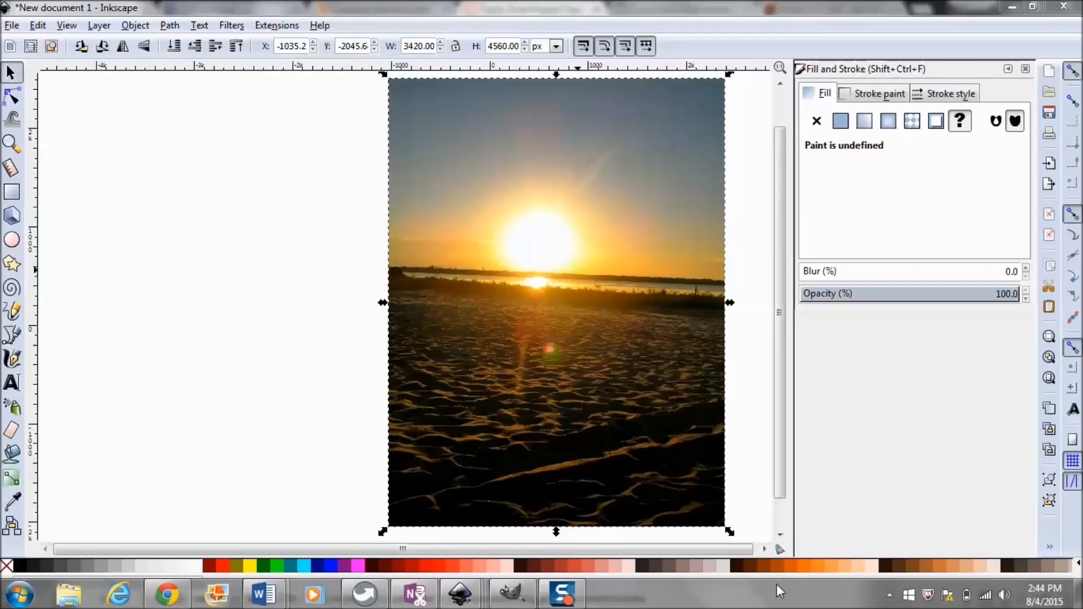
pyautogui.click(14, 193)
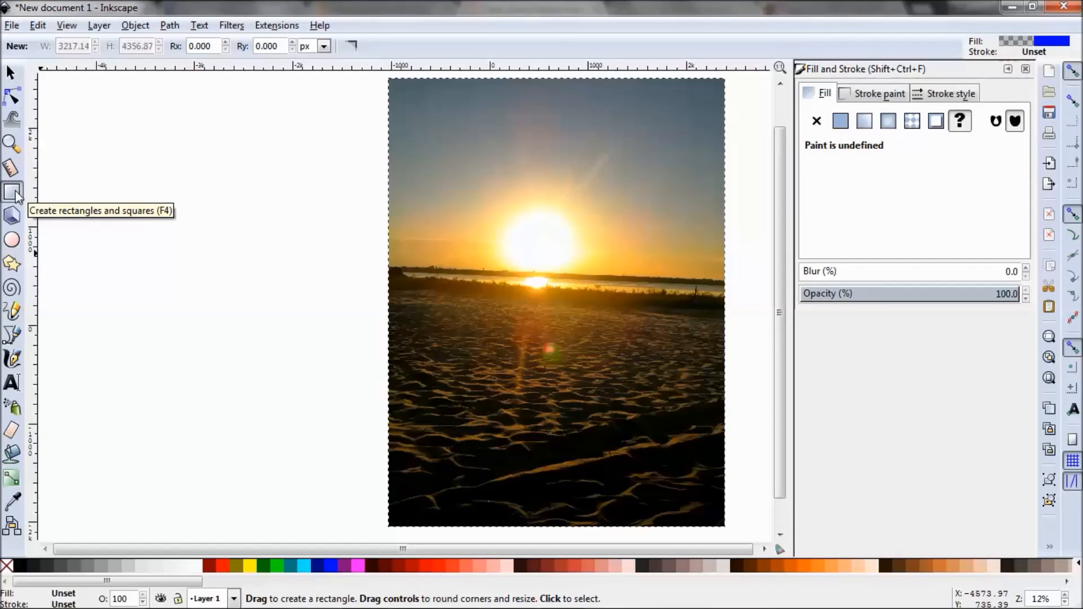
pyautogui.click(390, 76)
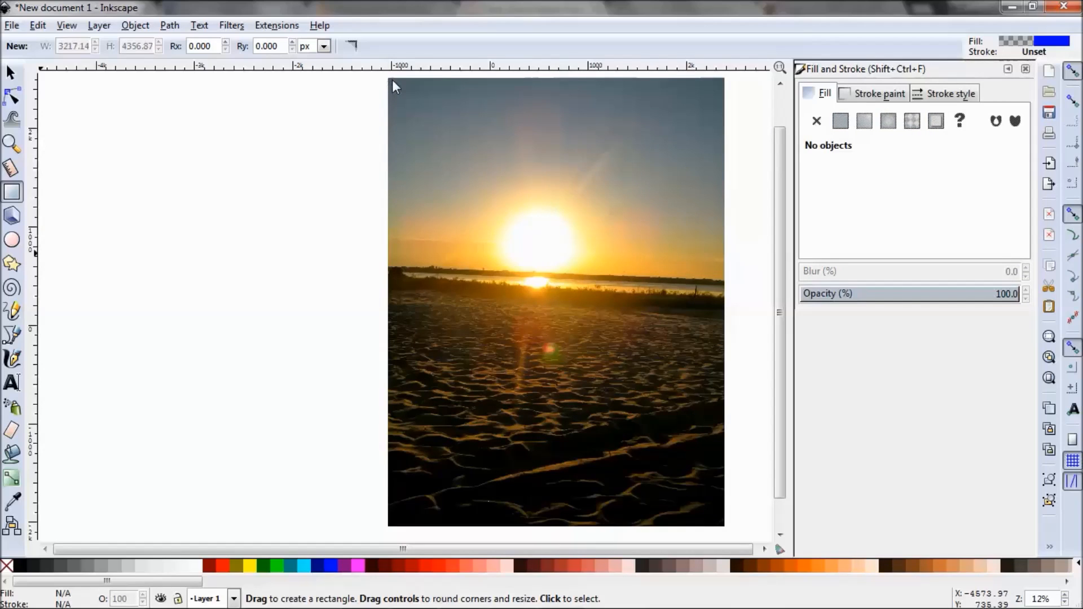
pyautogui.rightClick(389, 79)
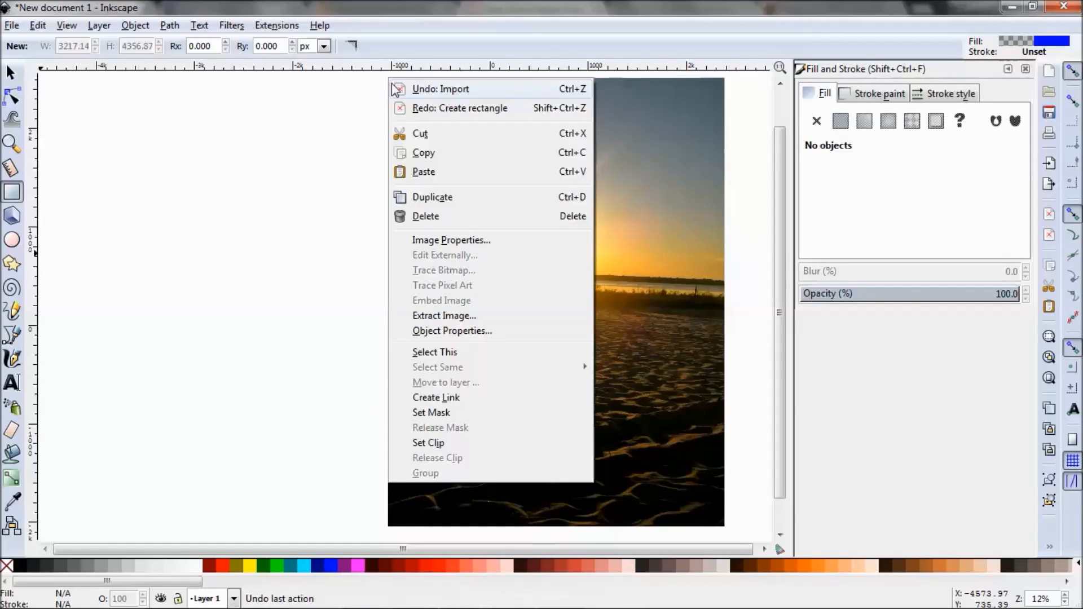
pyautogui.click(358, 101)
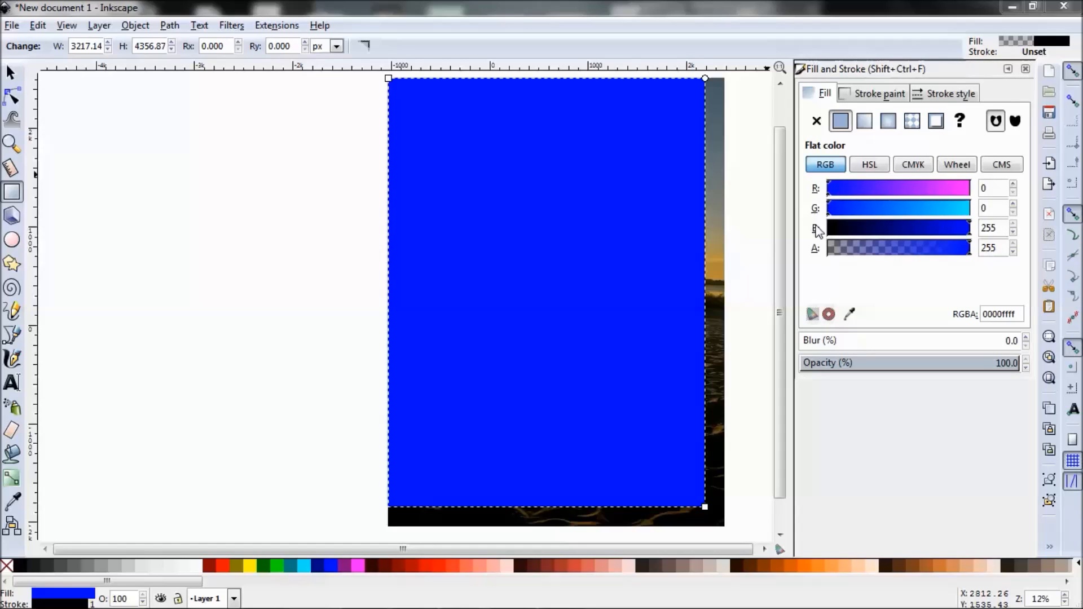
# Make the rectangle's fill fully transparent black by setting its blue and alpha values to 0.
pyautogui.click(1013, 233)
pyautogui.click(1013, 233)
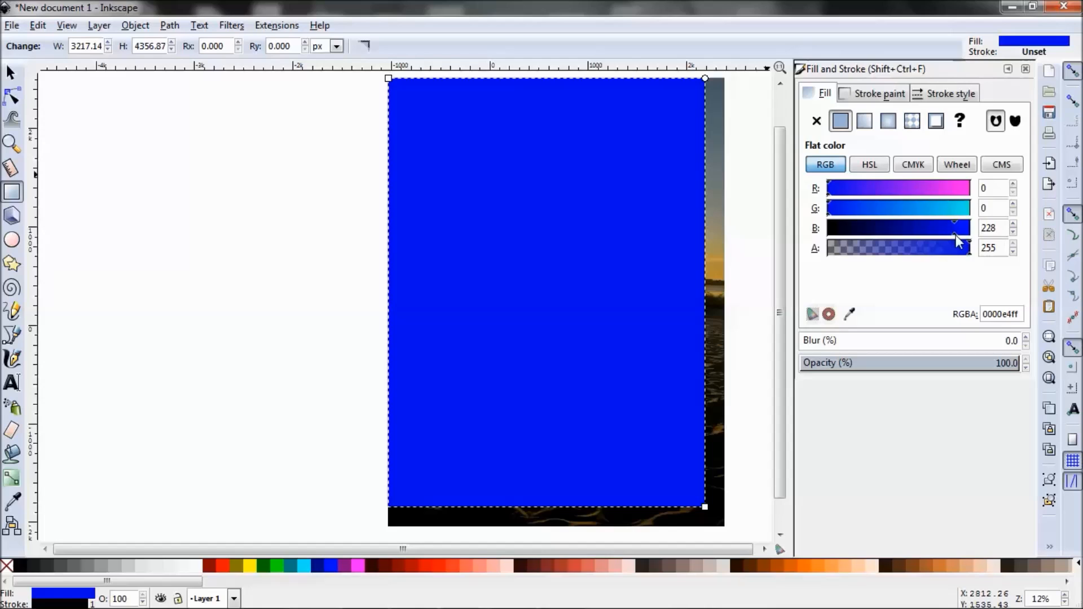
pyautogui.moveTo(939, 234); pyautogui.dragTo(818, 239)
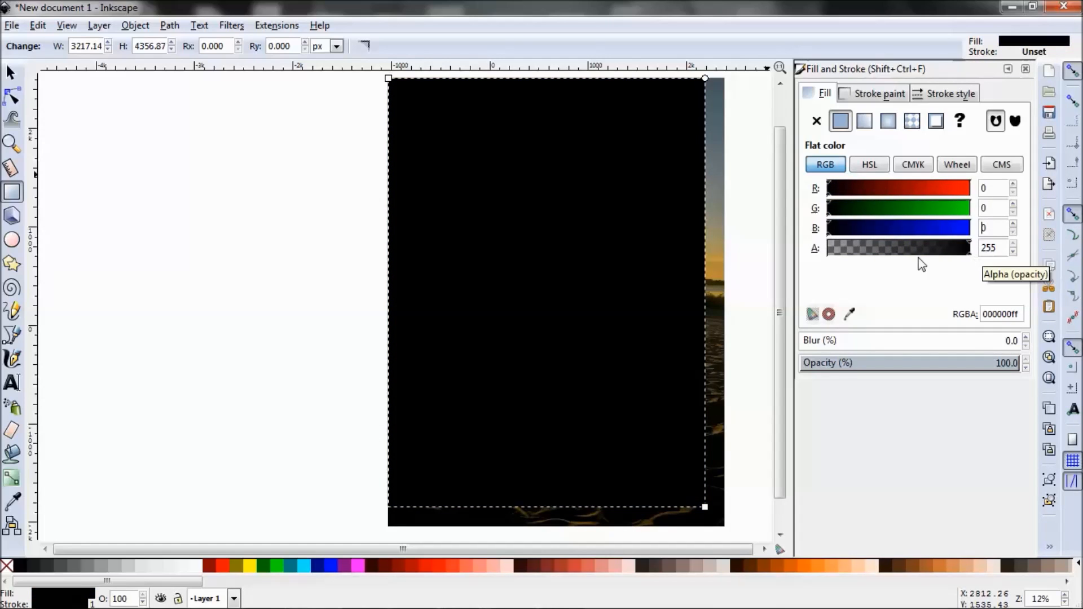
pyautogui.moveTo(968, 248); pyautogui.dragTo(813, 256)
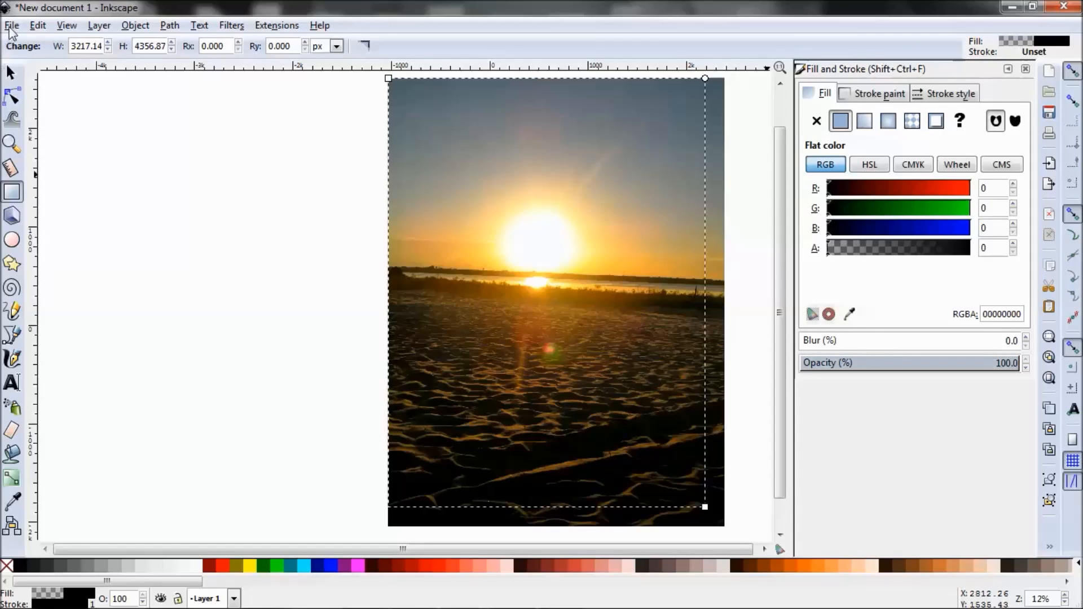
# Select both the photo and the rectangle and set the rectangle as a clip to crop the photo.
pyautogui.click(37, 26)
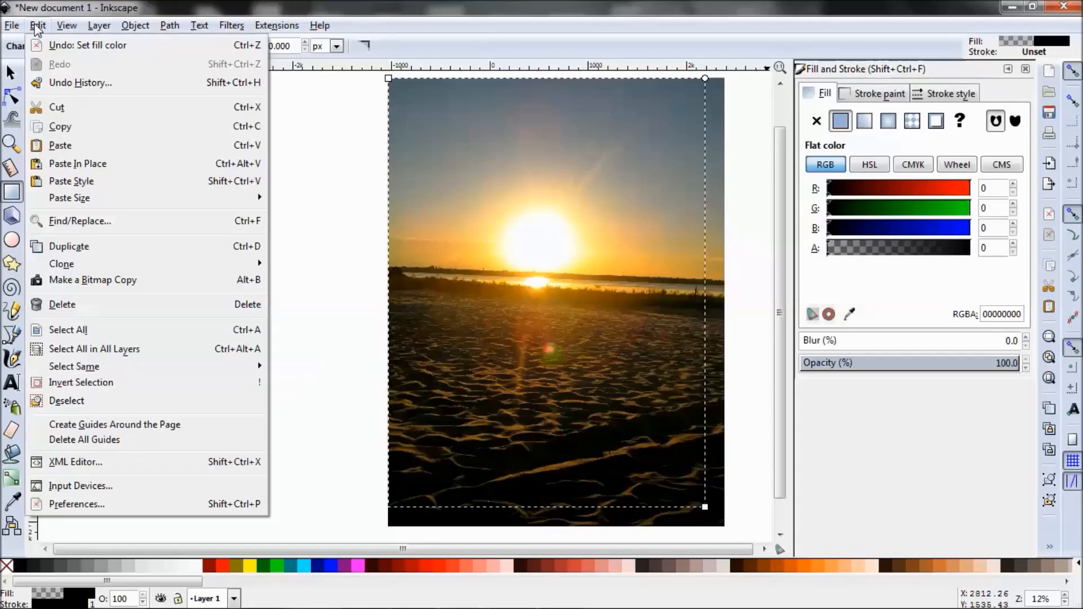
pyautogui.click(84, 331)
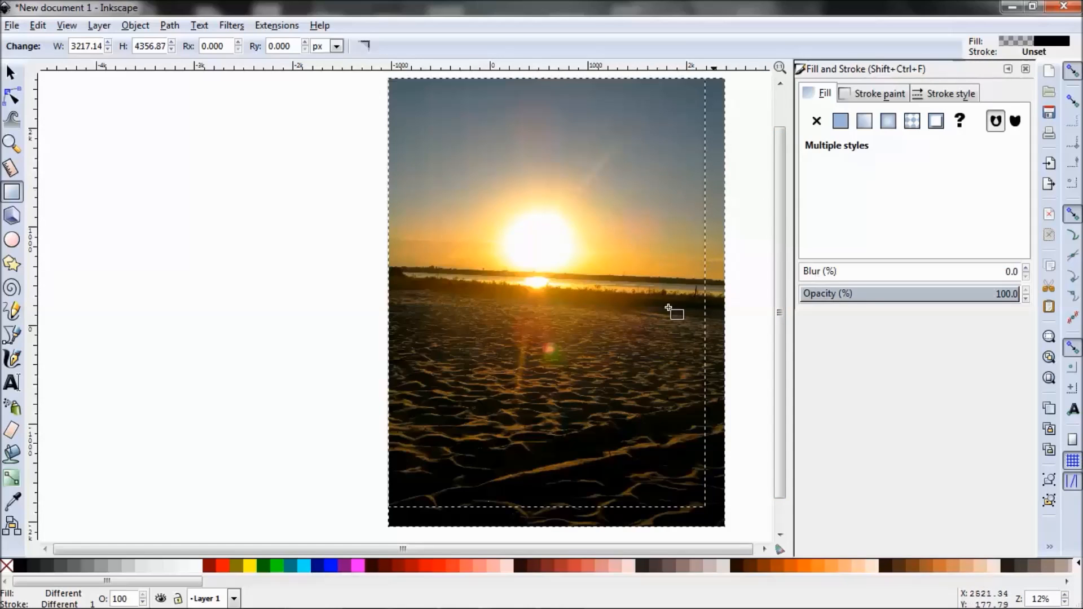
pyautogui.click(136, 30)
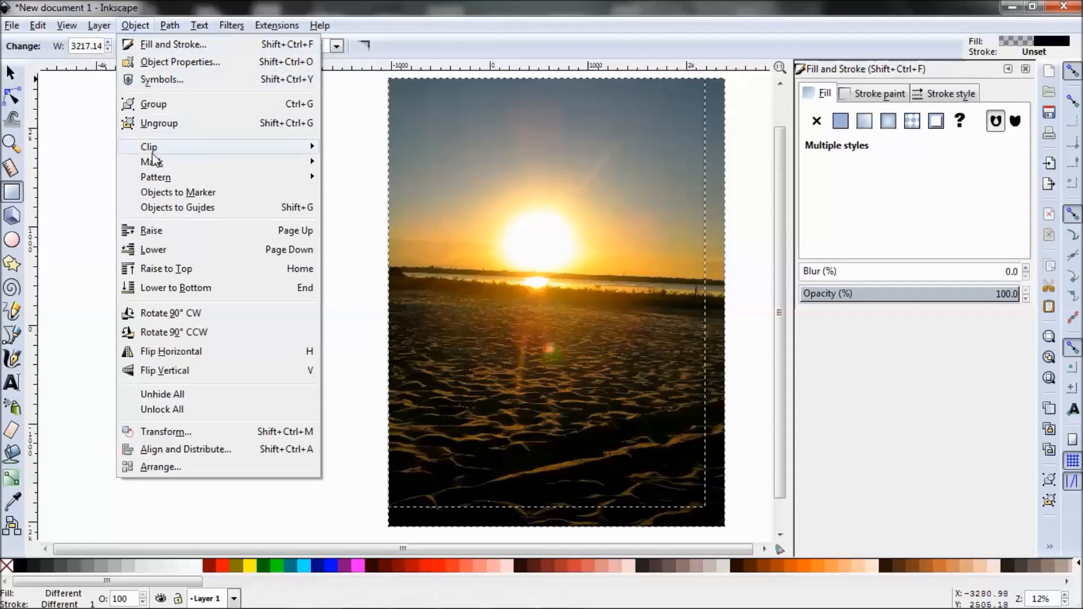
pyautogui.moveTo(150, 148)
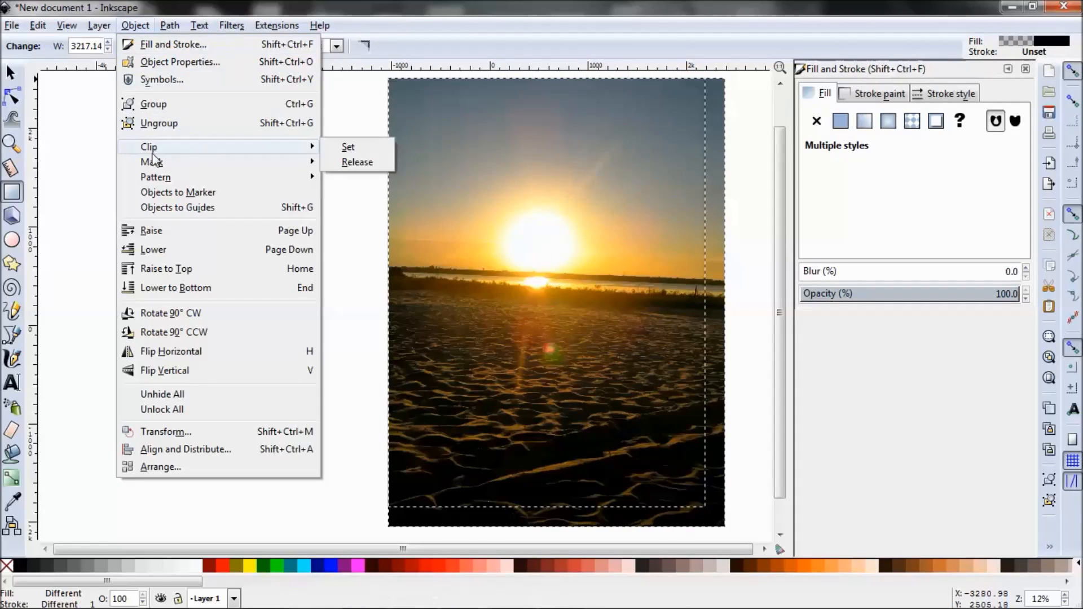
pyautogui.click(350, 147)
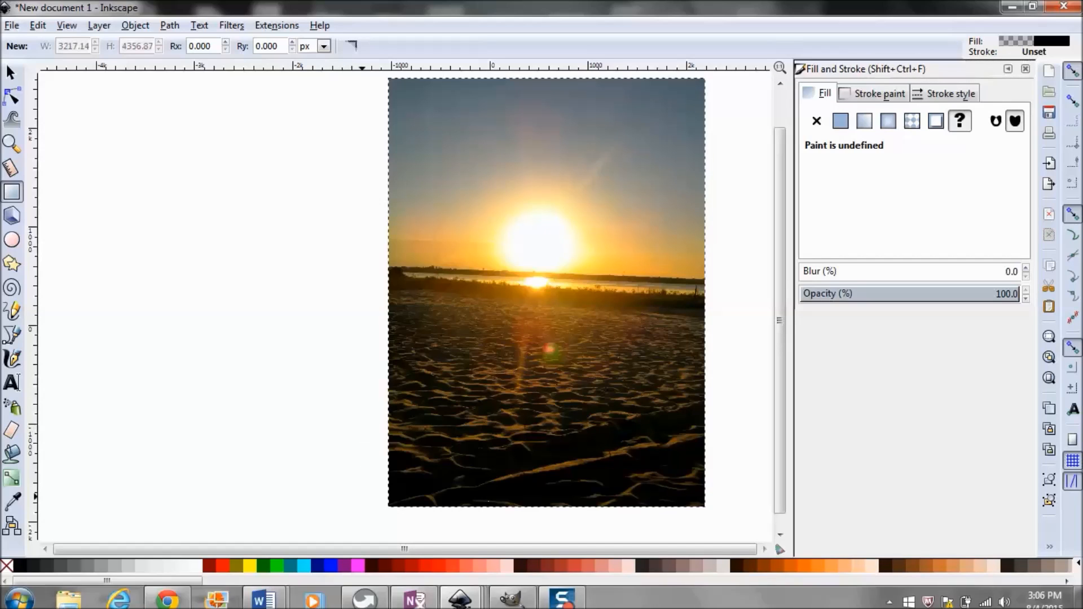
# Open the Transform scale settings for the cropped photo and keep proportional scaling enabled.
pyautogui.hotkey('shift', 'ctrl', 'm')
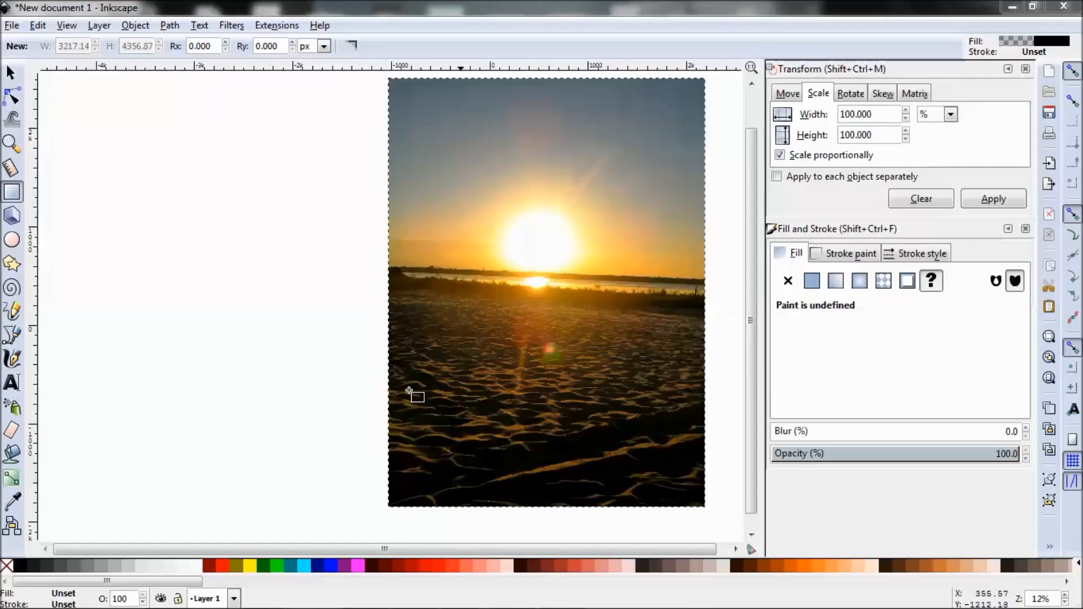
pyautogui.click(135, 25)
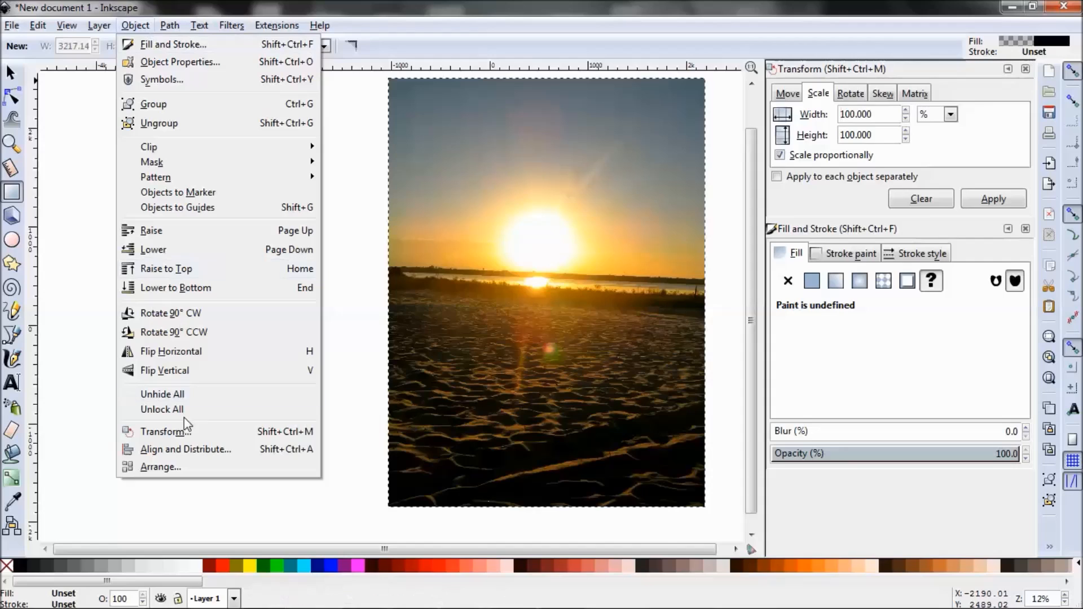
pyautogui.click(186, 432)
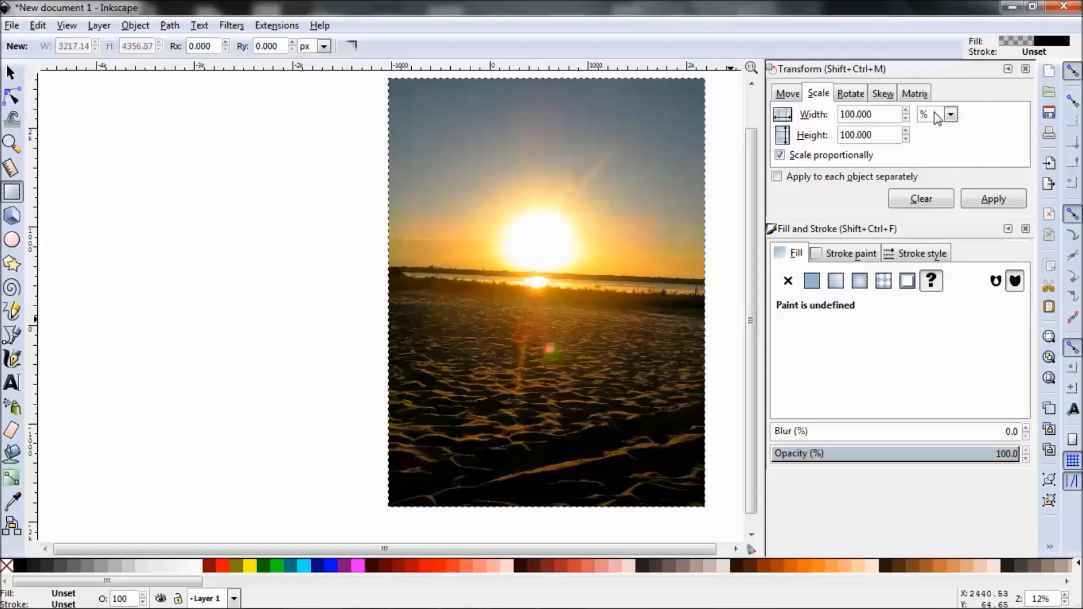
pyautogui.click(950, 115)
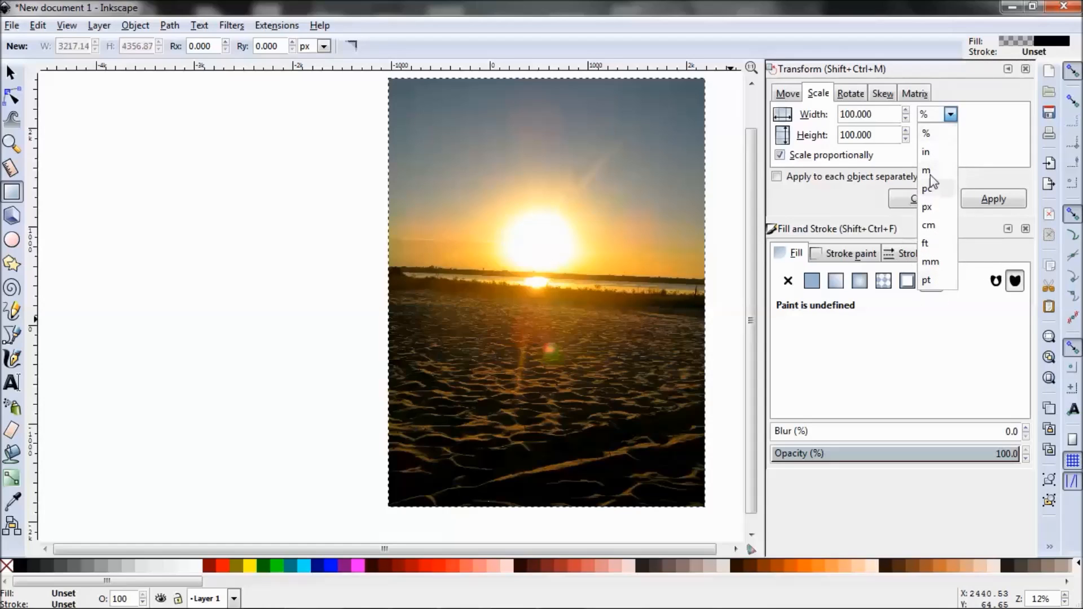
pyautogui.click(1004, 131)
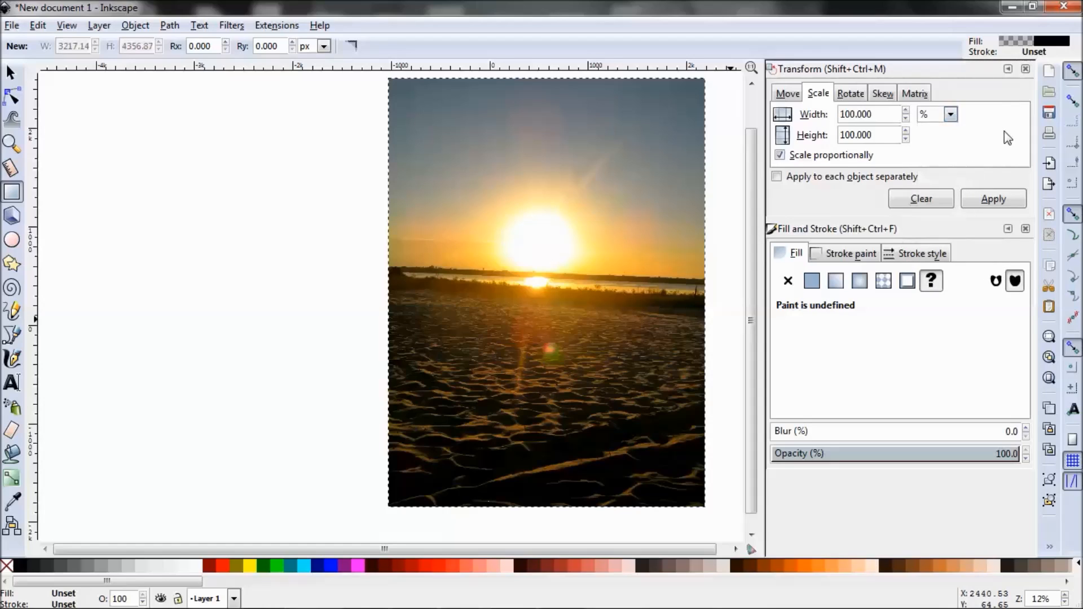
pyautogui.click(781, 155)
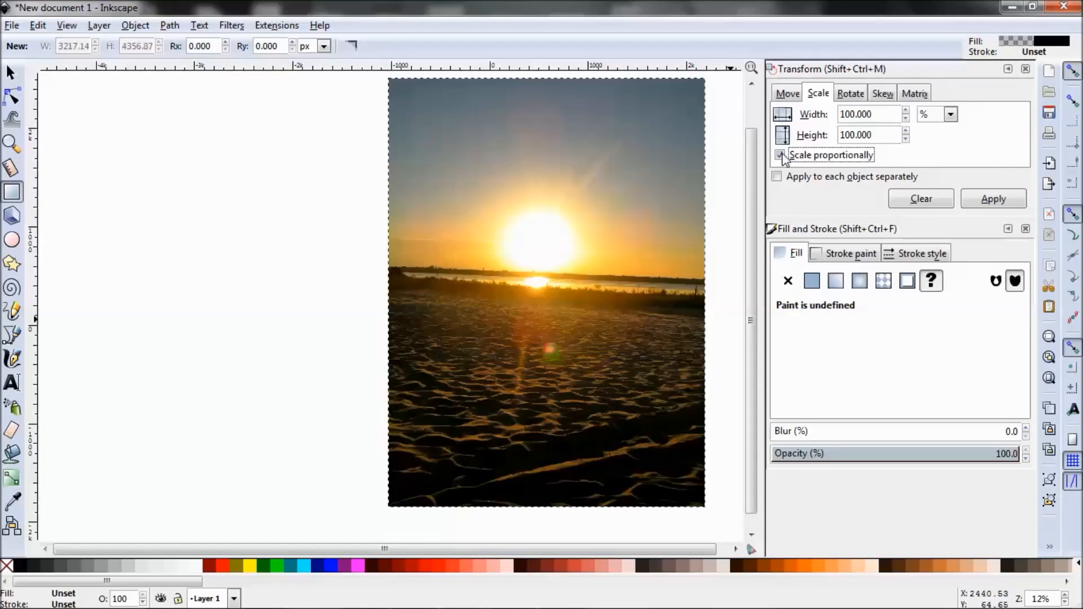
# Try to scale the cropped photo proportionally to a height of 7 in.
pyautogui.click(950, 116)
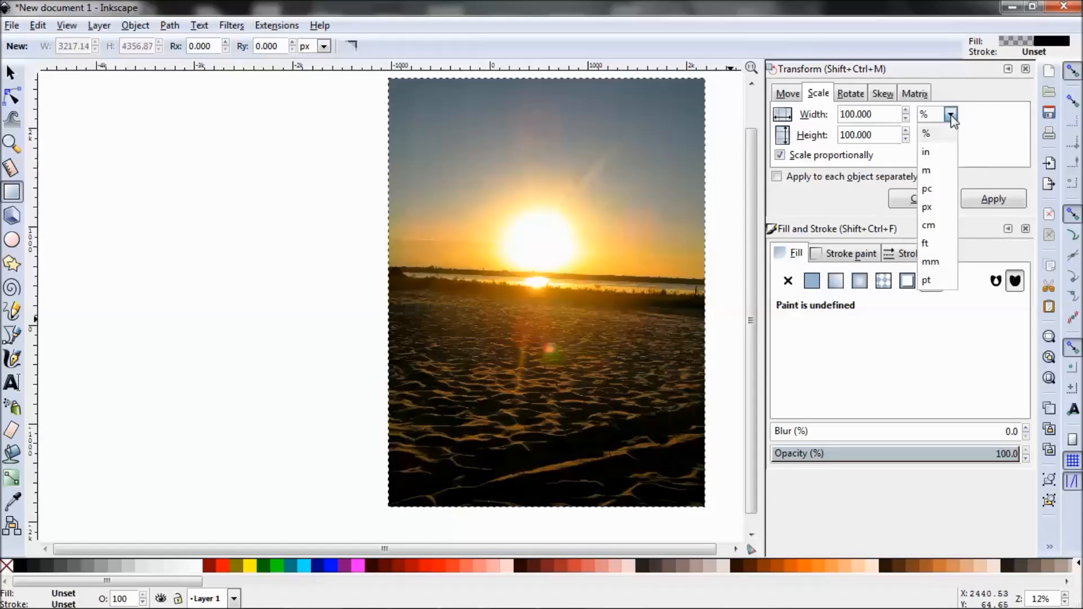
pyautogui.click(945, 153)
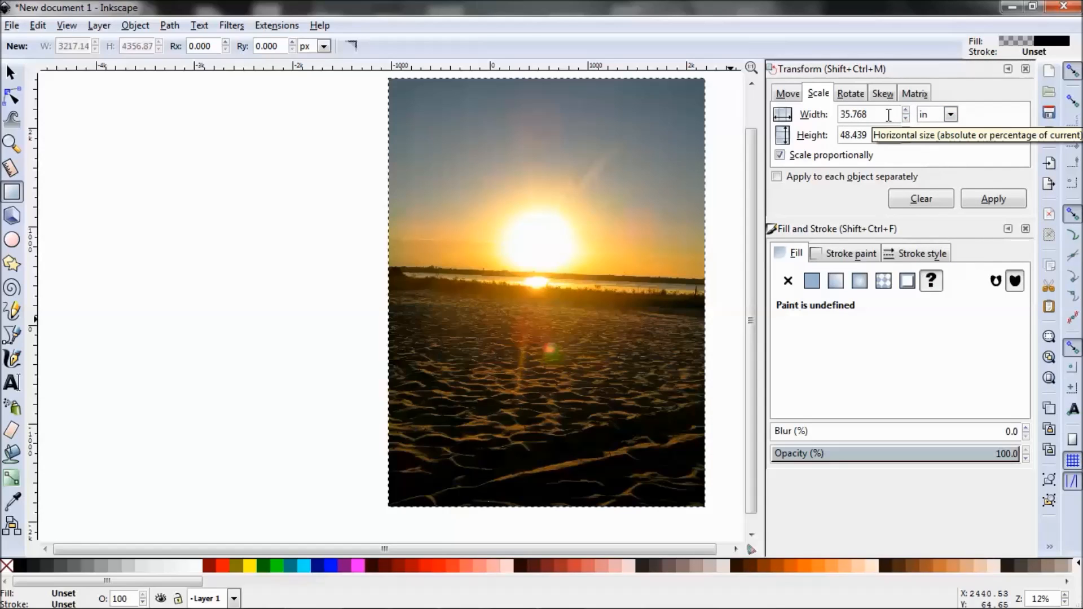
pyautogui.click(873, 136)
pyautogui.moveTo(873, 135); pyautogui.dragTo(825, 138)
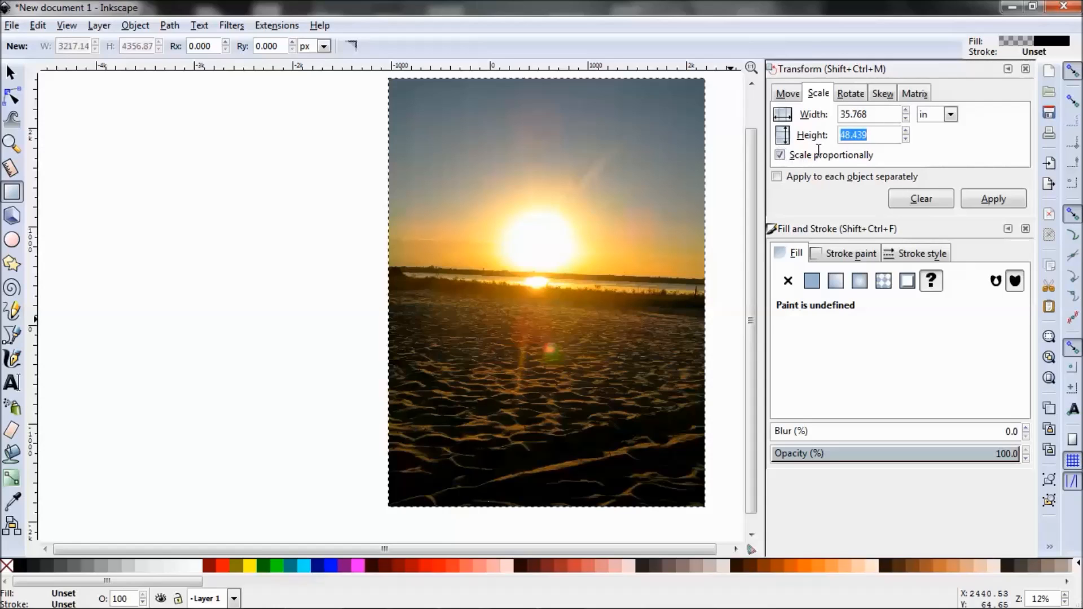
pyautogui.write('7')
pyautogui.press('Return')
pyautogui.click(988, 204)
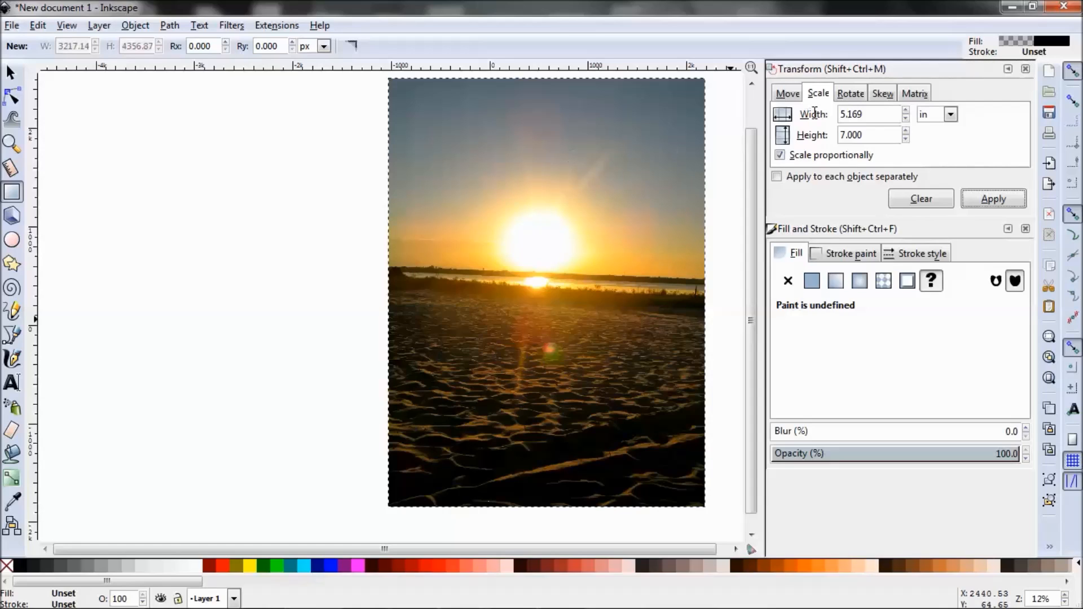
pyautogui.click(788, 93)
pyautogui.click(811, 92)
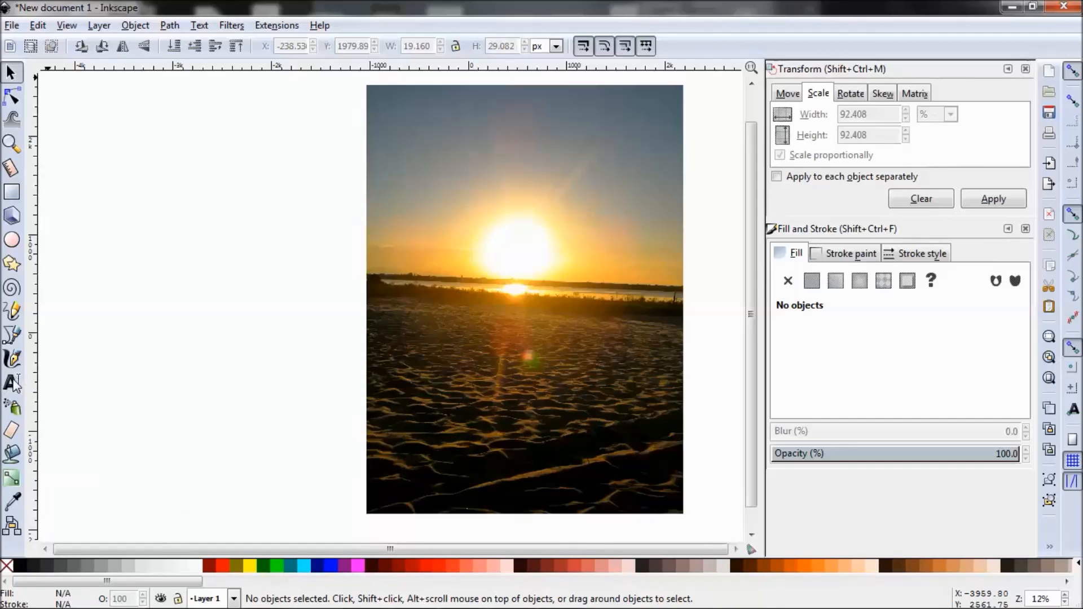
pyautogui.hotkey('ctrl', 'shift', 'p')
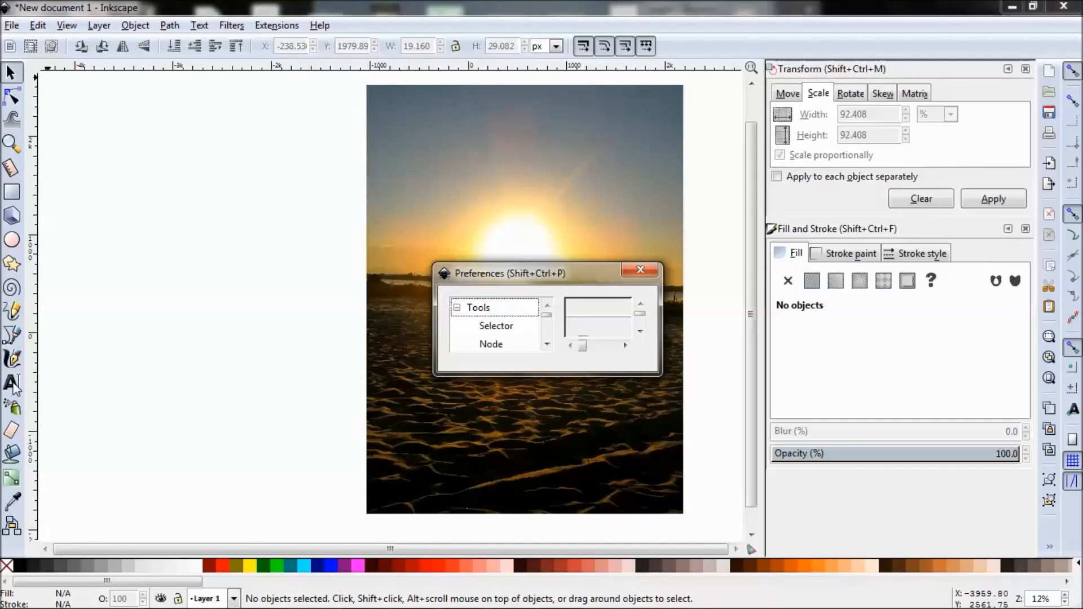
pyautogui.click(640, 270)
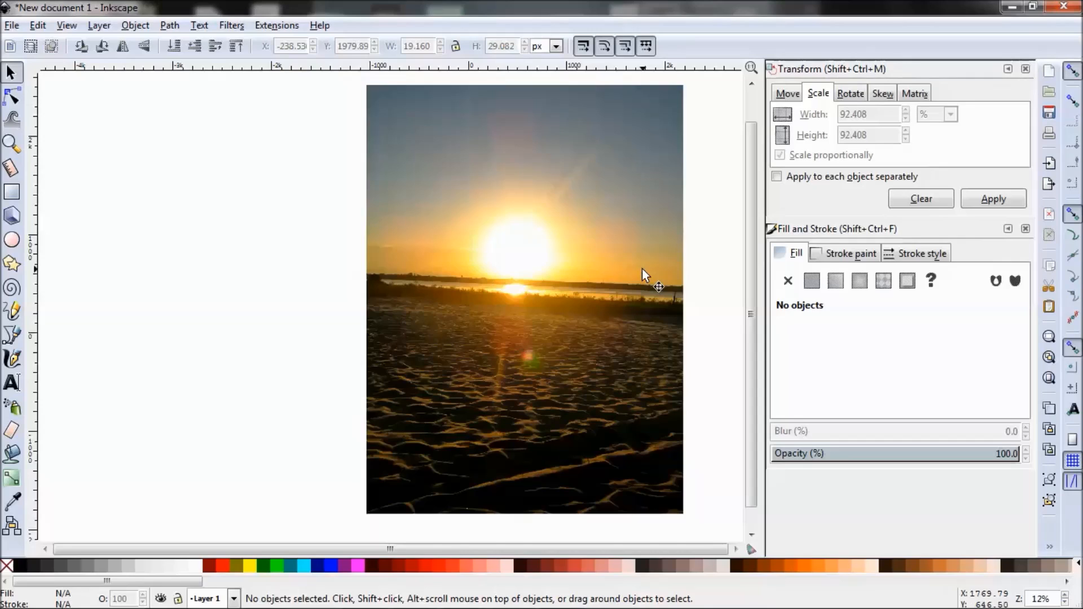
# Add the text "Evening at the Beach" in the sky above the sun, towards the photo's upper left.
pyautogui.click(12, 383)
pyautogui.click(435, 154)
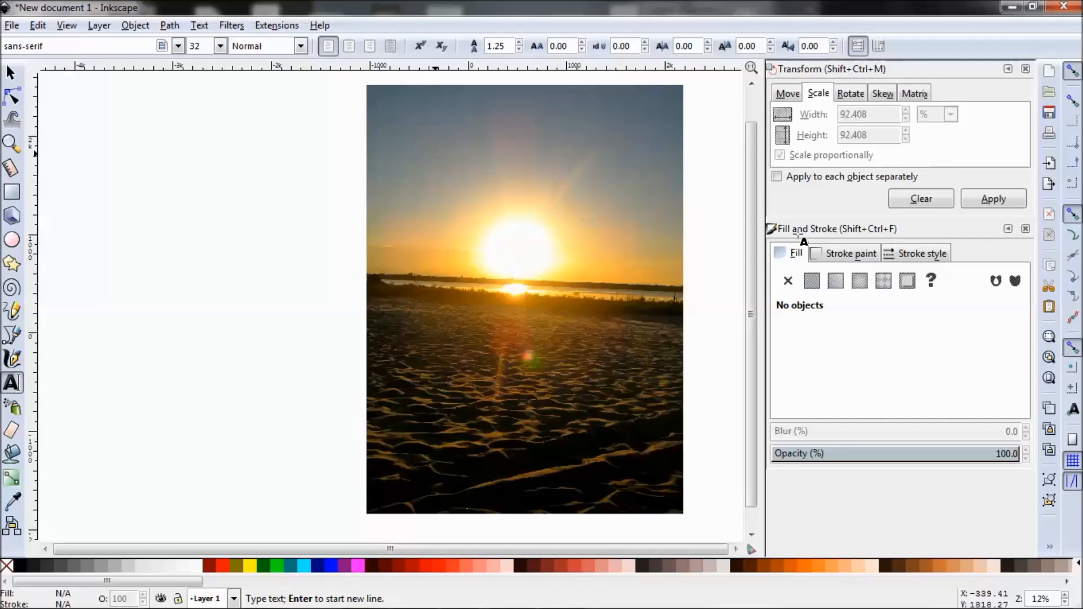
pyautogui.write('example')
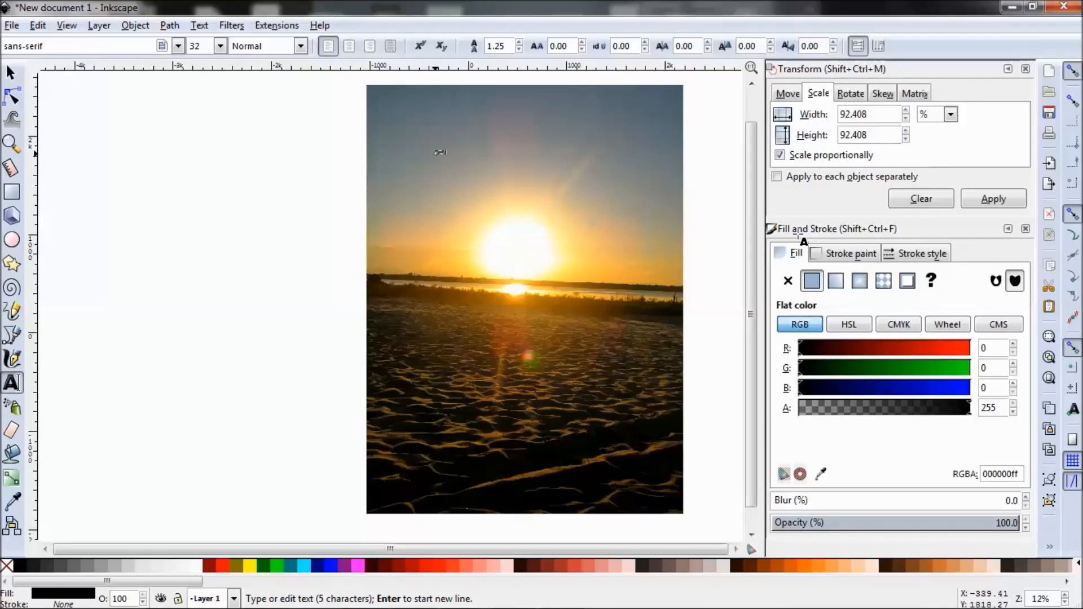
pyautogui.write('orld text')
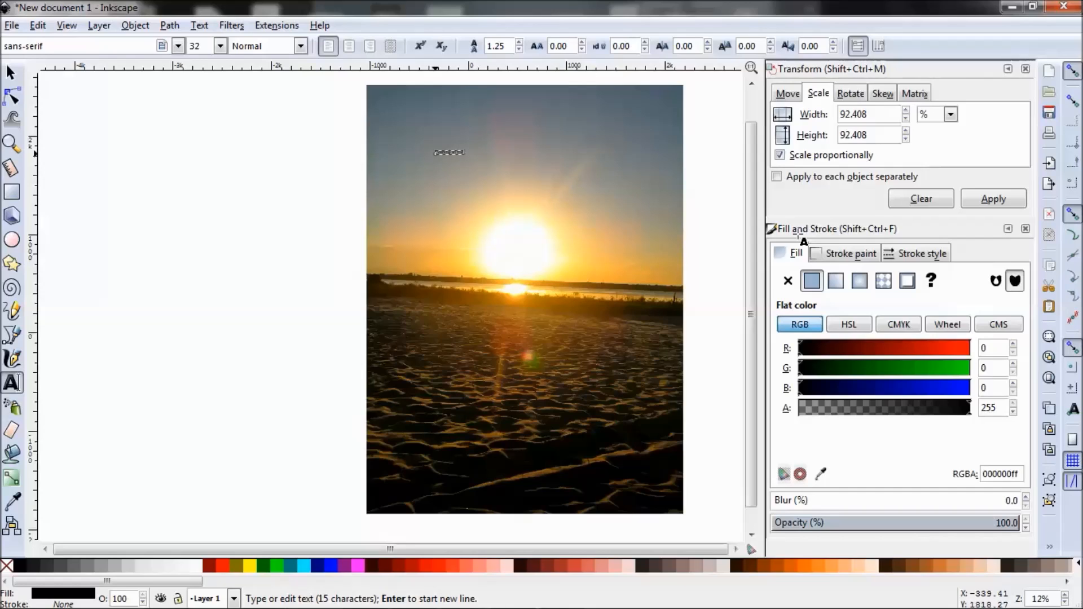
pyautogui.write('here')
# Set the title's font size to 144 and its font to Tempus Sans ITC after trying Tahoma, and finish editing the text.
pyautogui.click(220, 46)
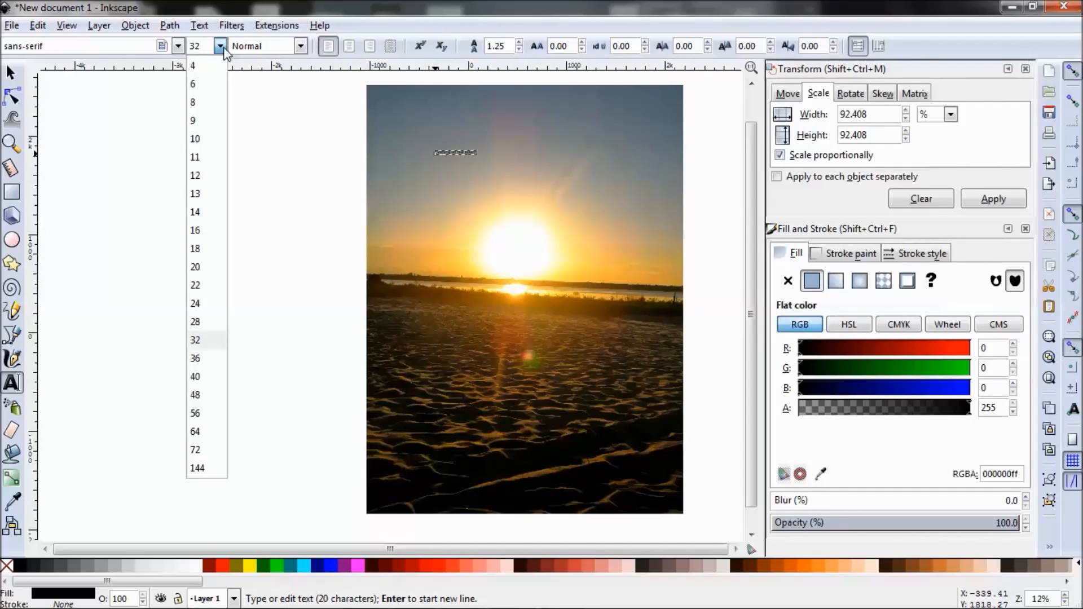
pyautogui.click(203, 468)
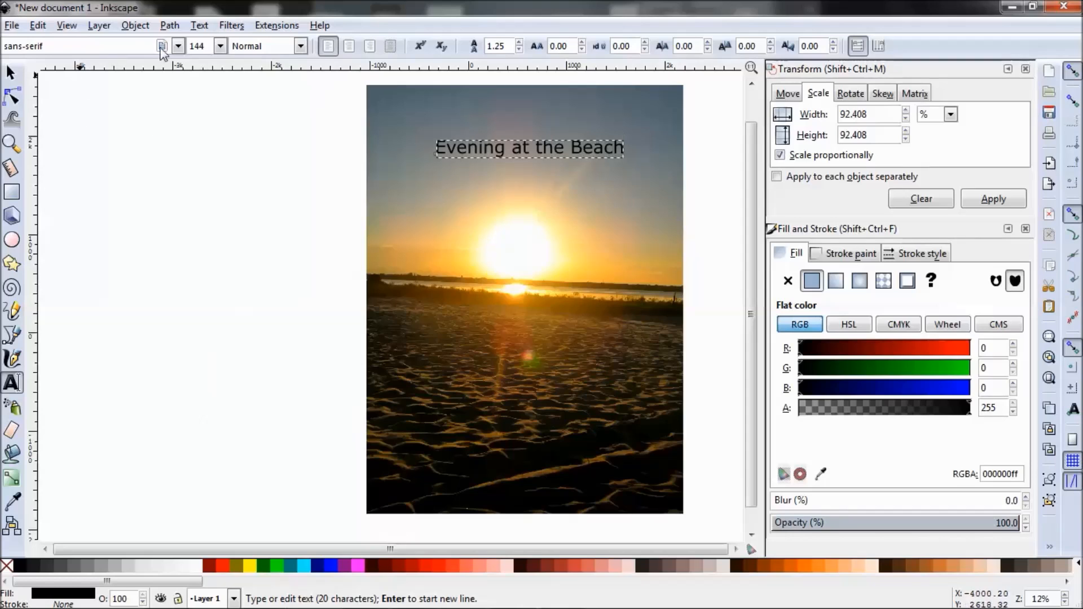
pyautogui.click(177, 47)
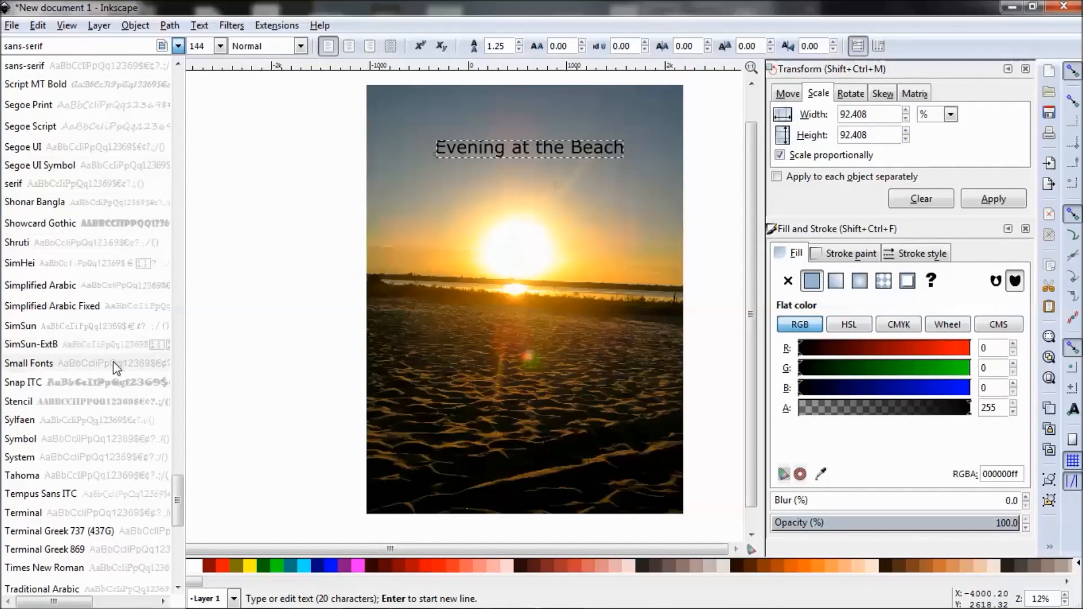
pyautogui.click(112, 477)
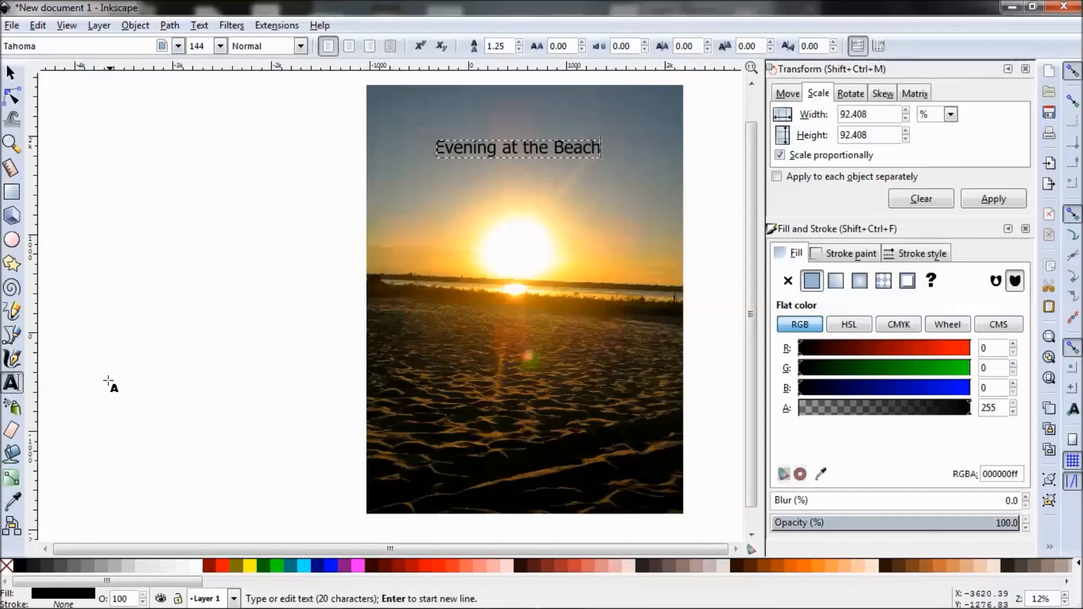
pyautogui.click(178, 45)
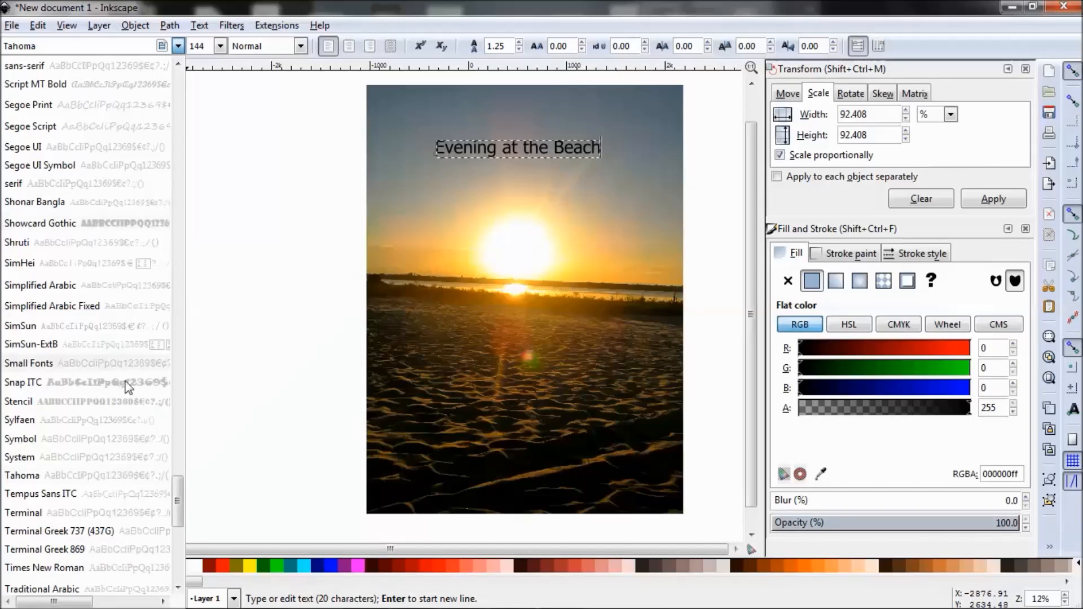
pyautogui.click(113, 495)
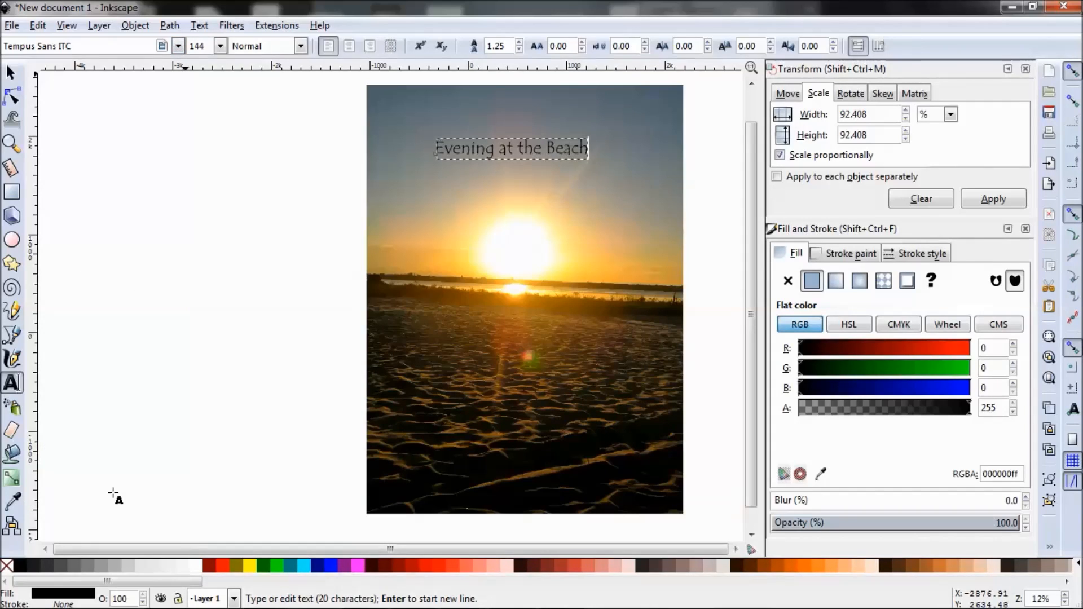
pyautogui.click(264, 310)
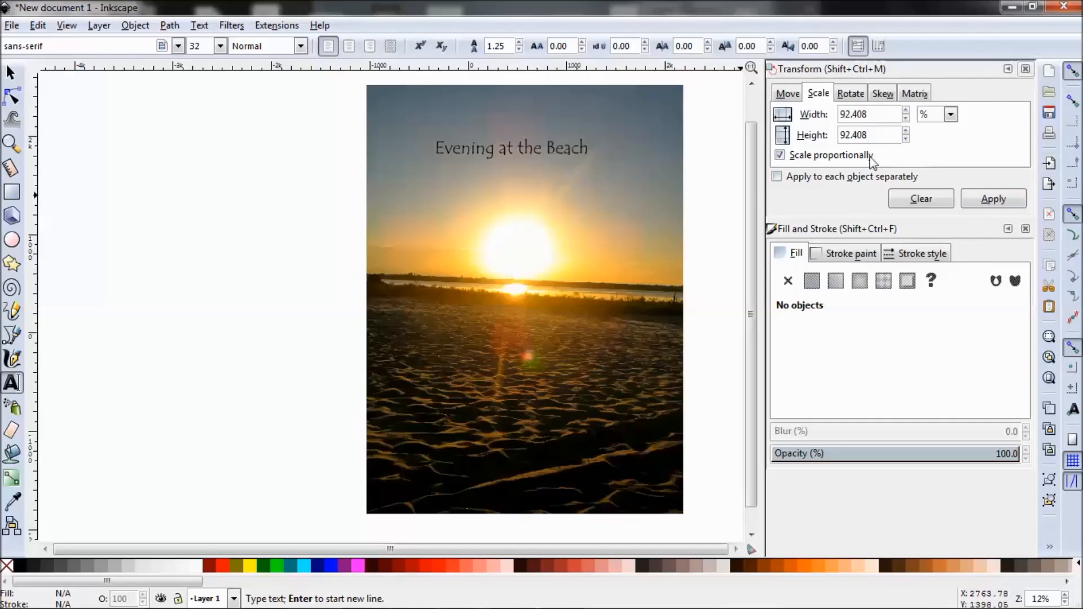
# Close the Transform settings, and open the PNG export settings with all objects selected as the export area.
pyautogui.click(1025, 69)
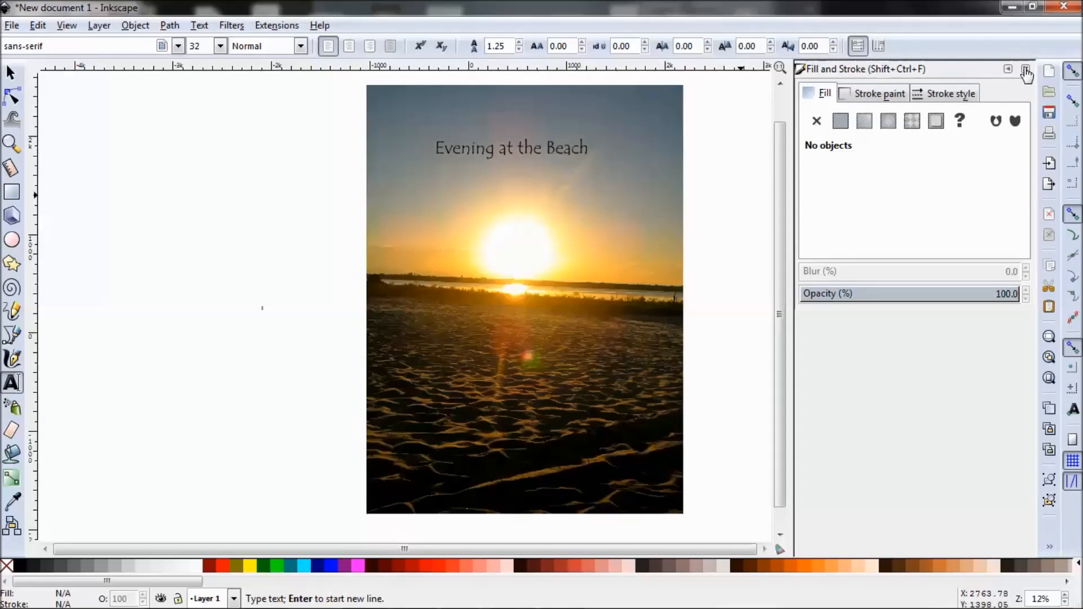
pyautogui.click(12, 26)
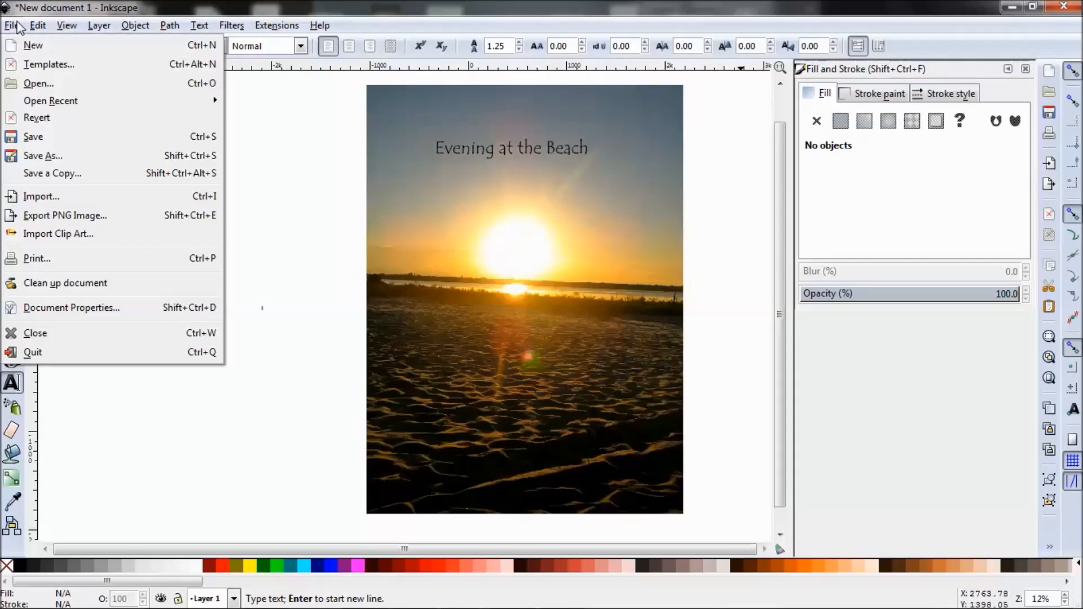
pyautogui.click(73, 217)
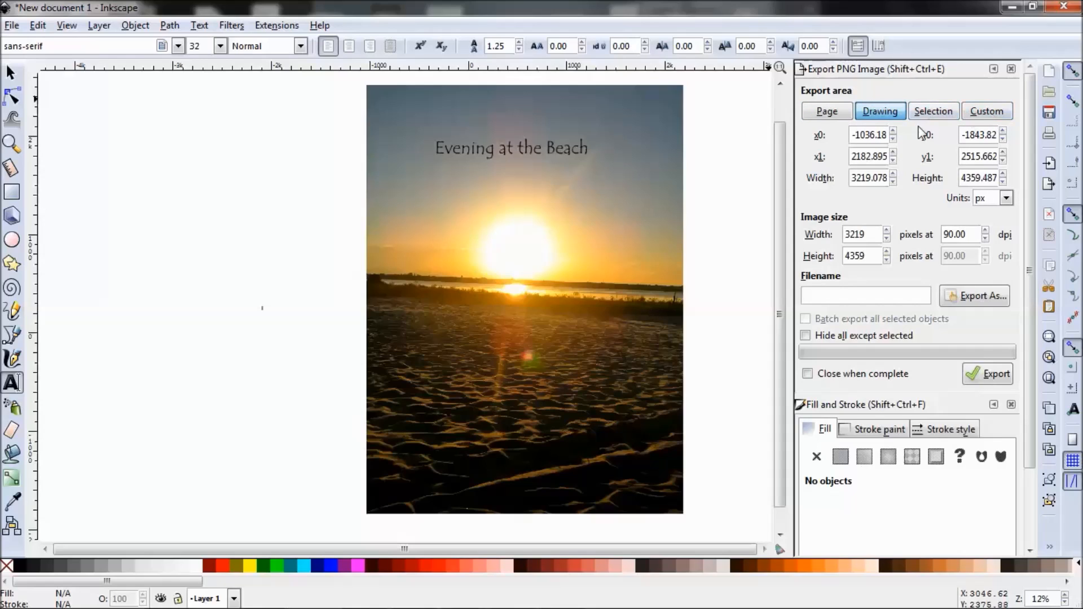
pyautogui.click(41, 29)
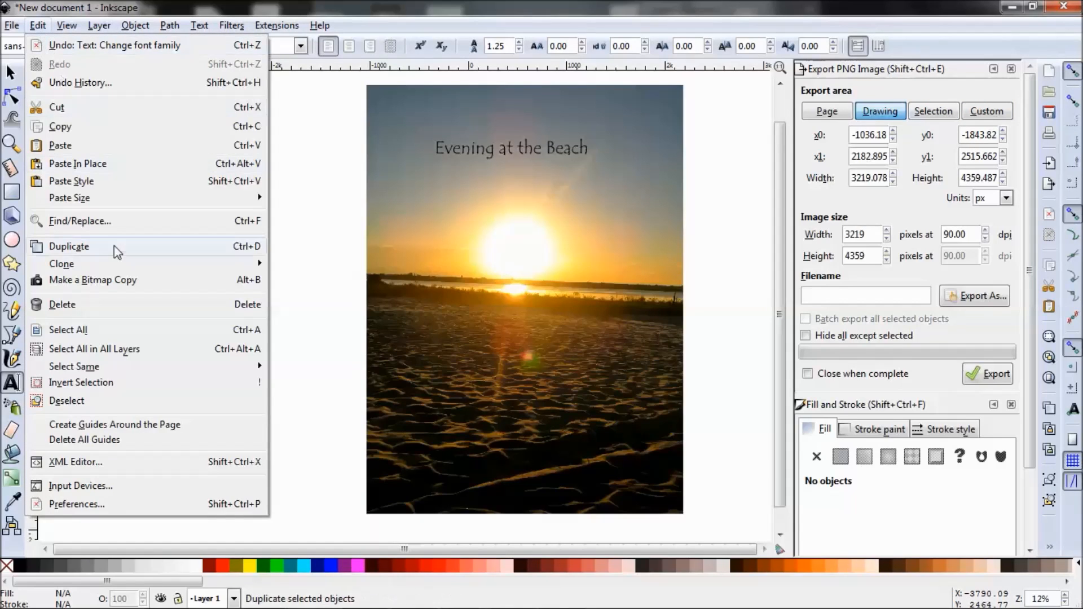
pyautogui.click(129, 329)
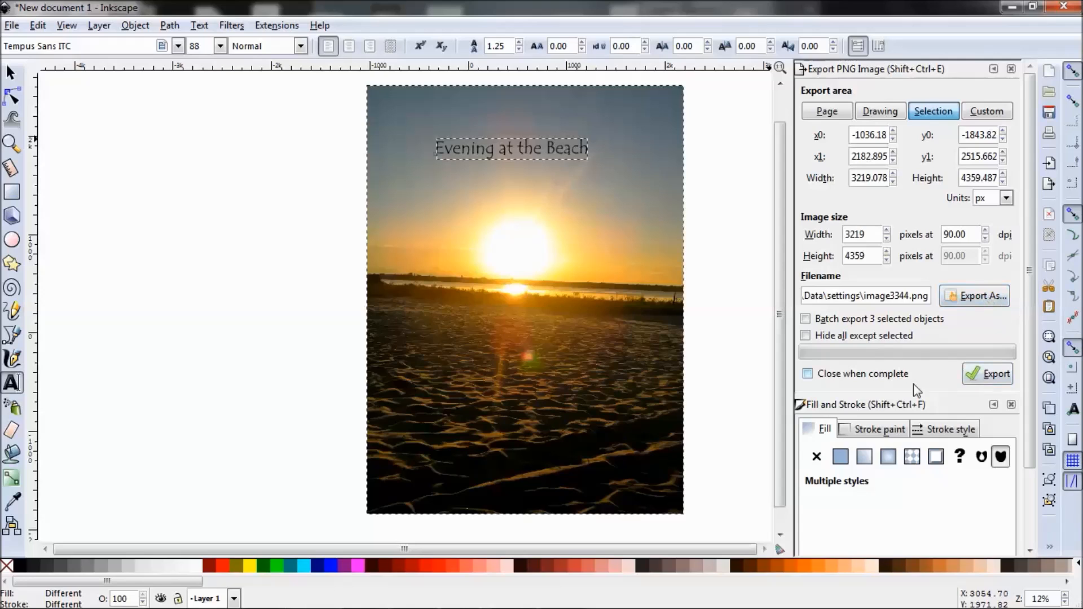
# Export the selection as a PNG named Beach2 to the Desktop.
pyautogui.click(972, 300)
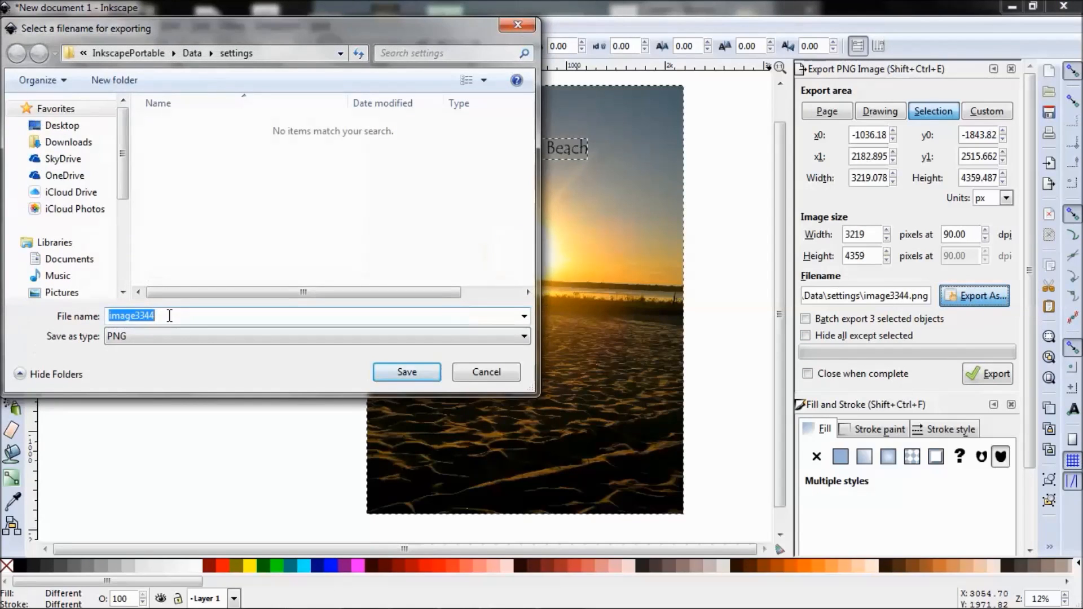
pyautogui.write('Beach2')
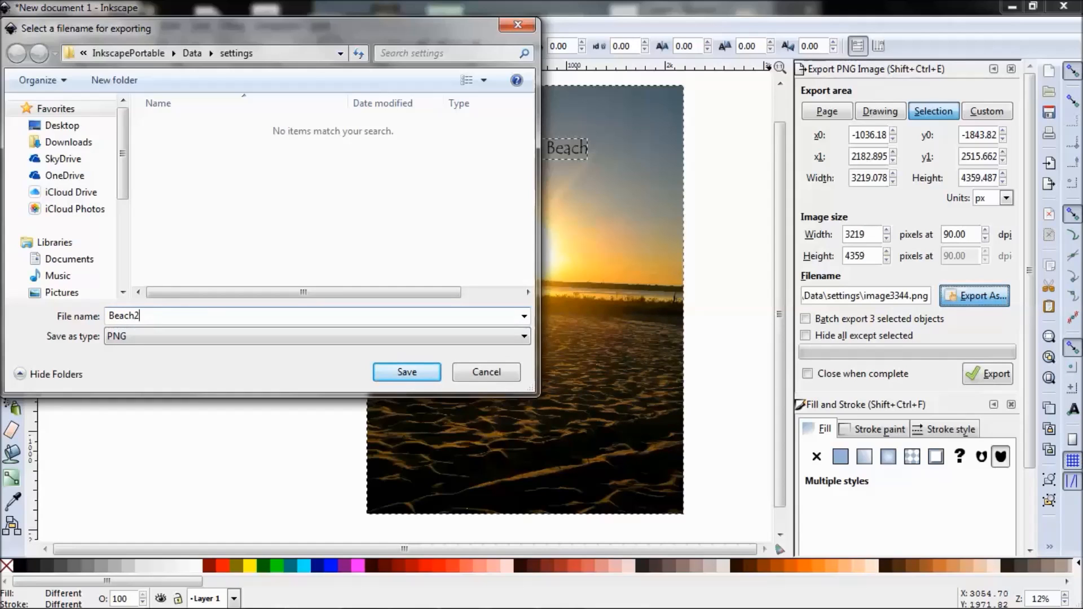
pyautogui.click(67, 127)
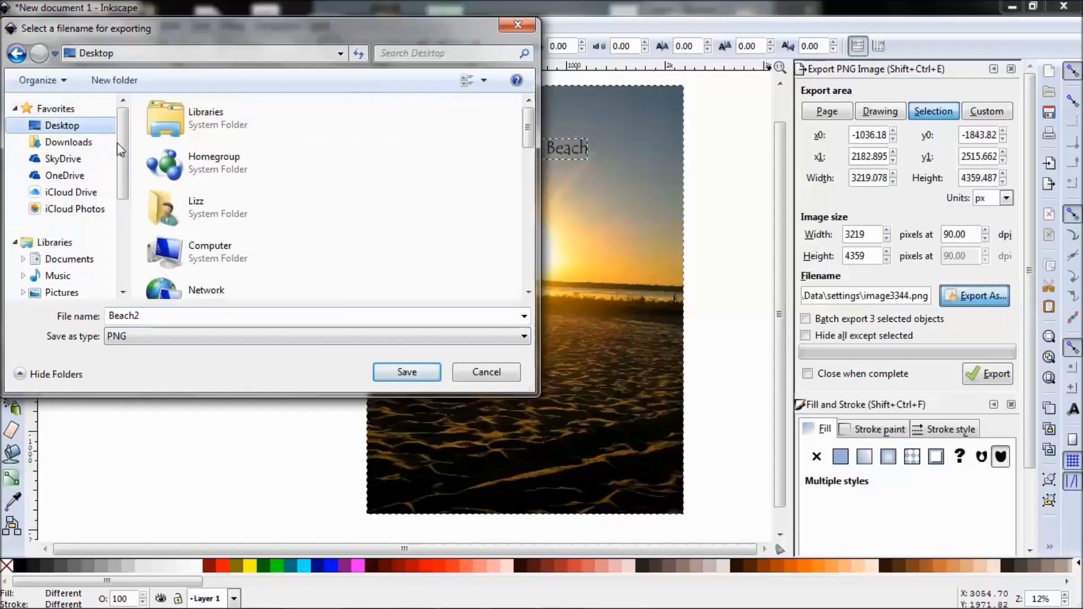
pyautogui.click(405, 371)
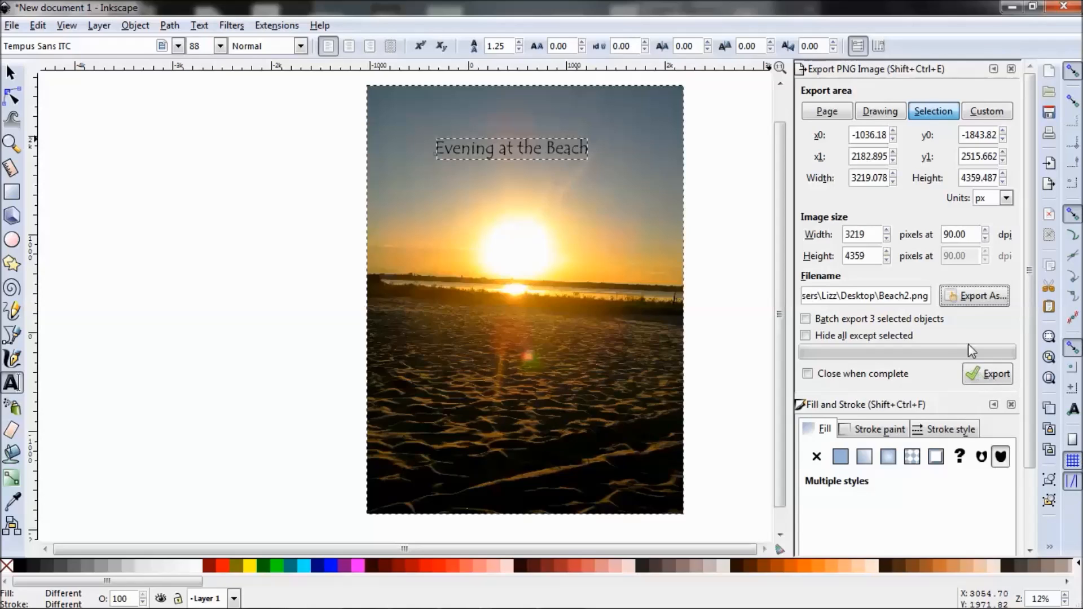
pyautogui.click(989, 377)
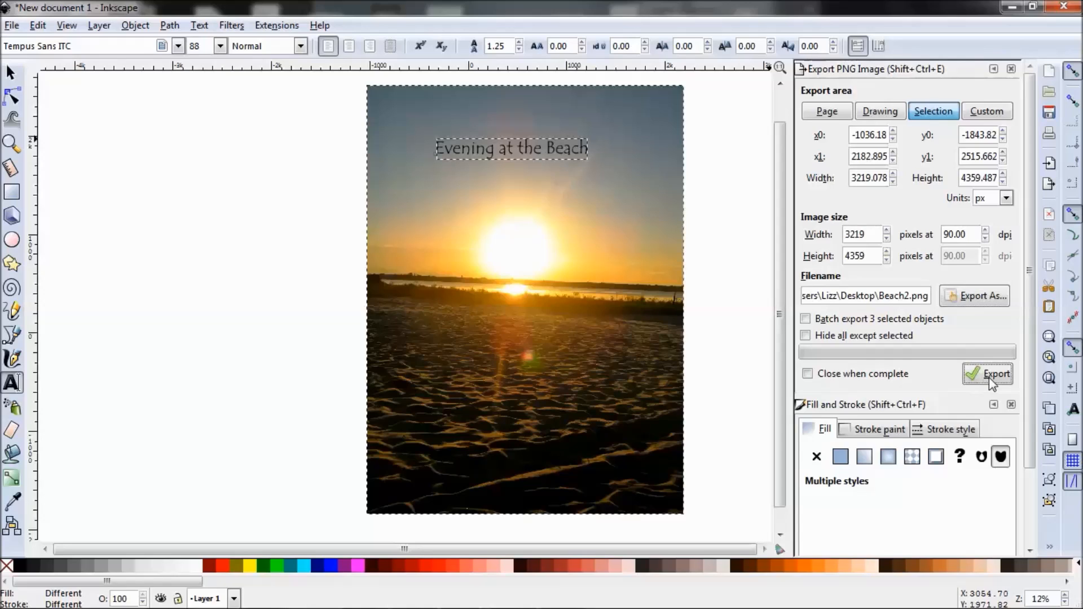